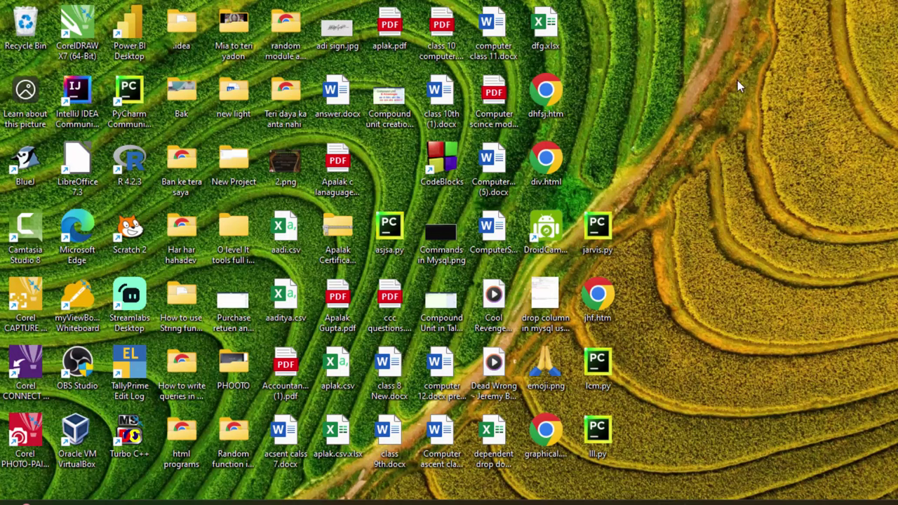
# - Refresh the Windows desktop three times from its right-click menu
pyautogui.rightClick(778, 140)
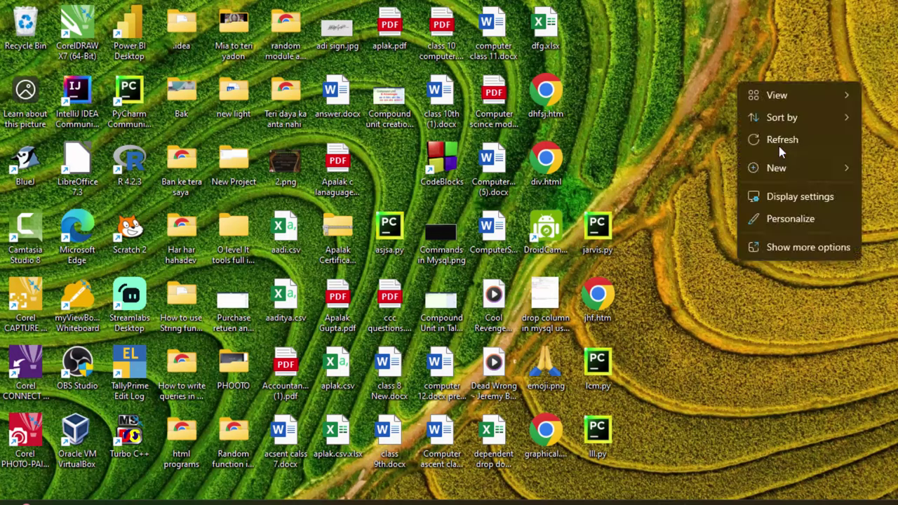
pyautogui.click(784, 148)
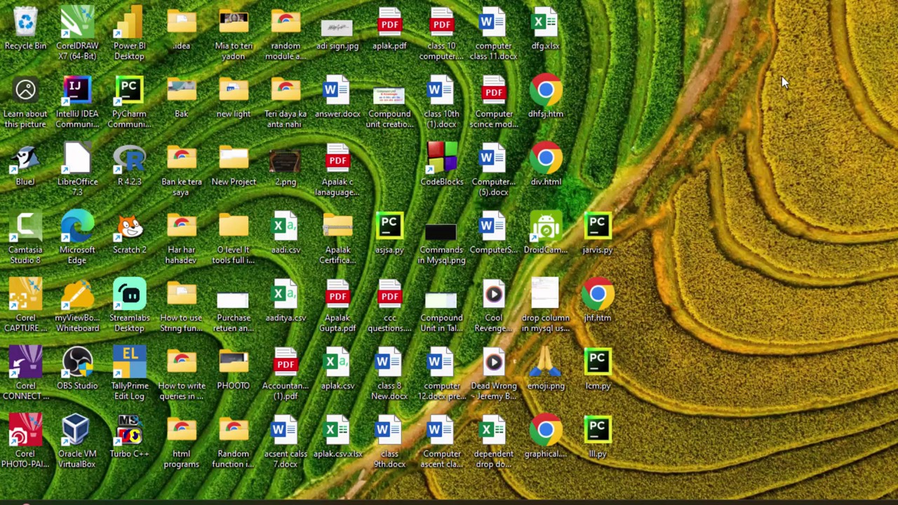
pyautogui.rightClick(782, 77)
pyautogui.click(818, 137)
pyautogui.rightClick(783, 74)
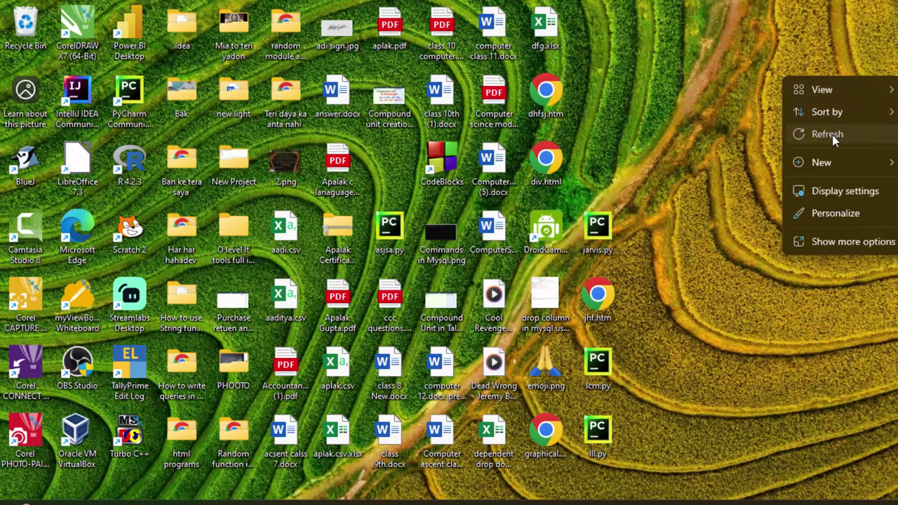
pyautogui.click(832, 134)
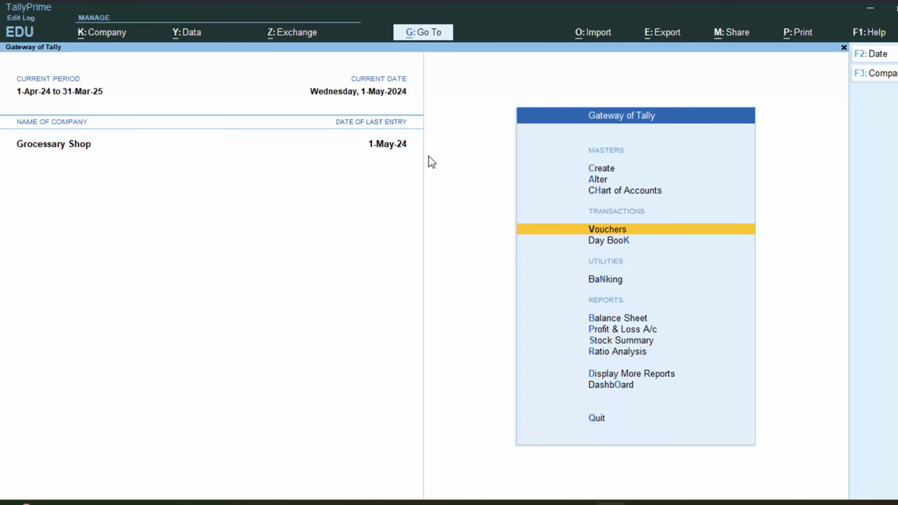
# - Open Company Features with F11 from the Gateway of Tally
pyautogui.press('F11')
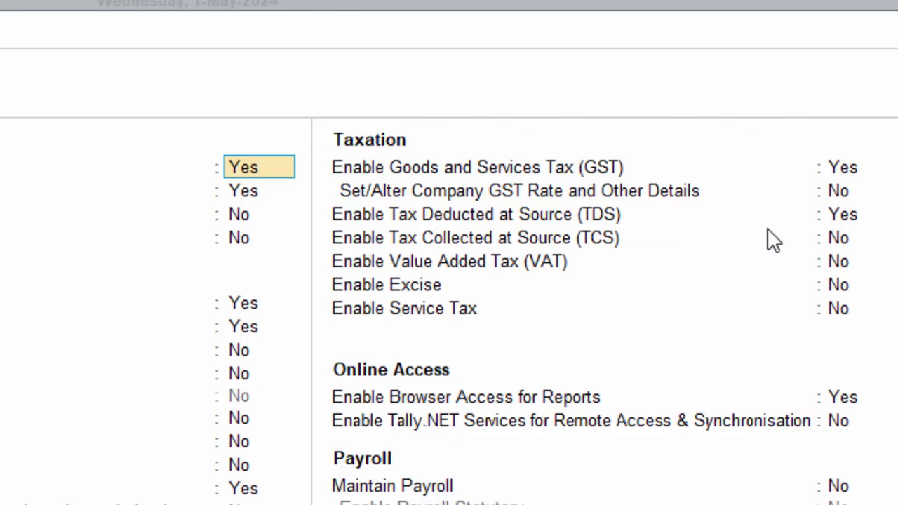
# - Keep TDS enabled and set 'Set/alter details of person responsible' to Yes
pyautogui.click(845, 215)
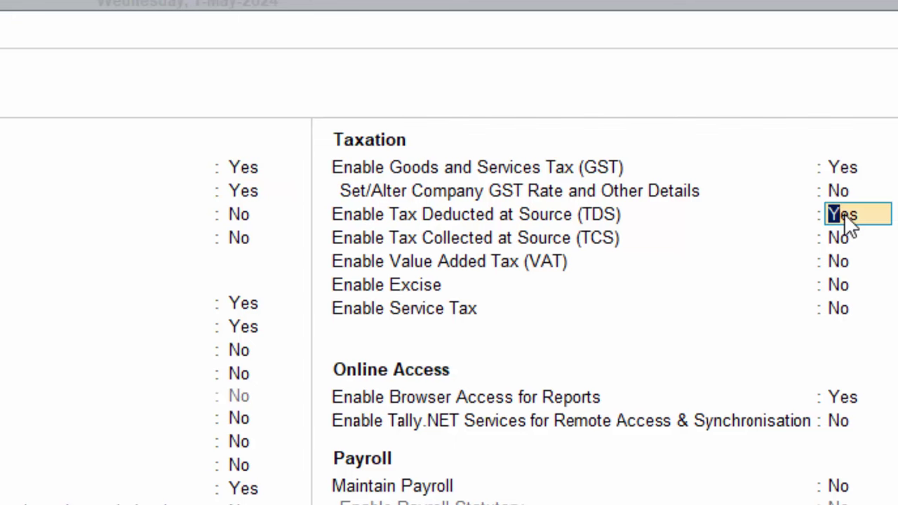
pyautogui.press('Return')
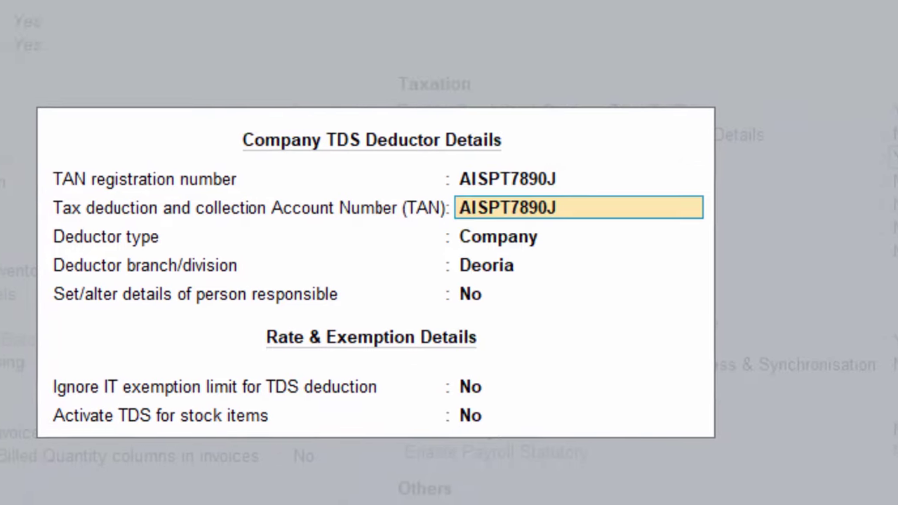
pyautogui.press('Return')
pyautogui.press('Return')
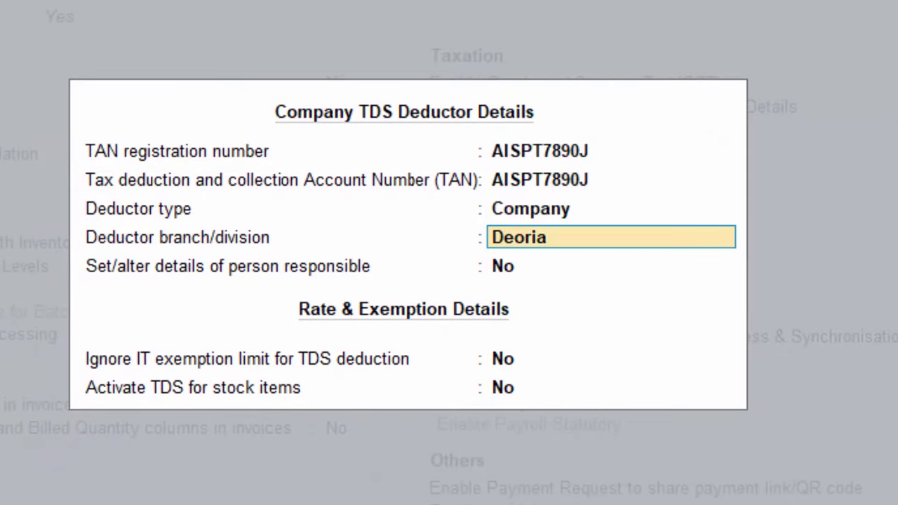
pyautogui.press('Return')
pyautogui.press('Return')
pyautogui.press('Up')
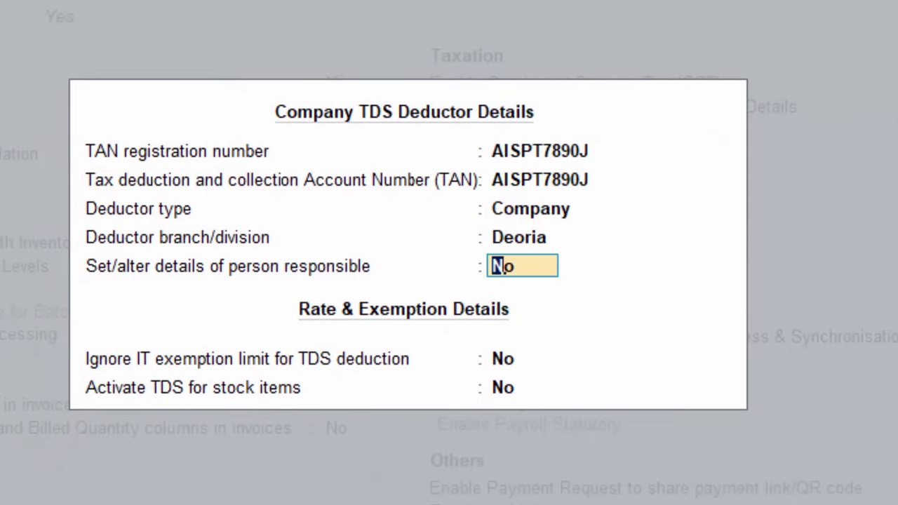
pyautogui.write('y')
pyautogui.press('Return')
pyautogui.press('Return')
pyautogui.press('Return')
pyautogui.press('Return')
pyautogui.press('Return')
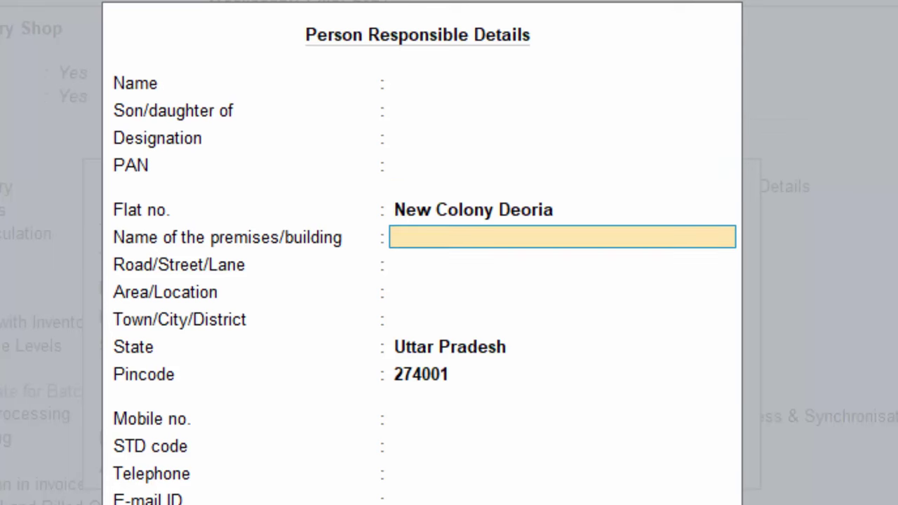
# - Enter the responsible person's name and skip the optional personal and address fields
pyautogui.press('Up')
pyautogui.press('Up')
pyautogui.press('Up')
pyautogui.press('Up')
pyautogui.press('Up')
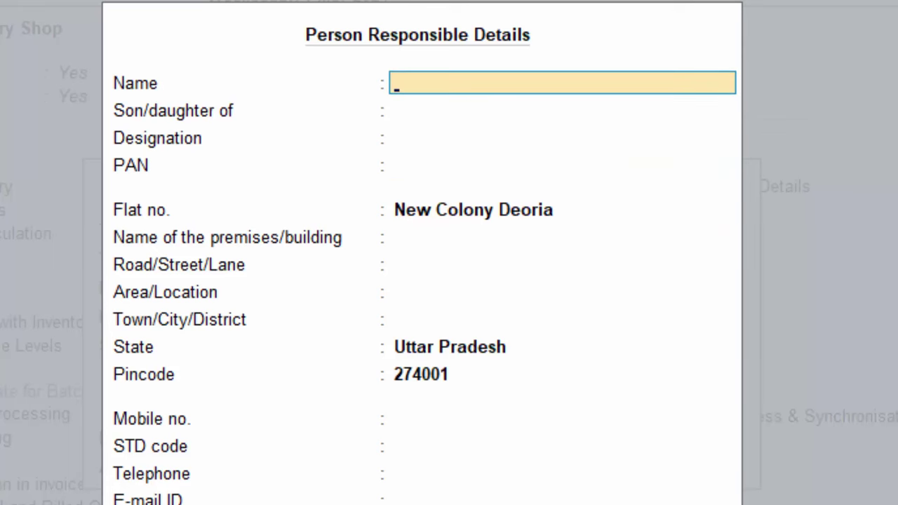
pyautogui.write('Mr A')
pyautogui.write('jay')
pyautogui.press('Return')
pyautogui.press('Return')
pyautogui.press('Return')
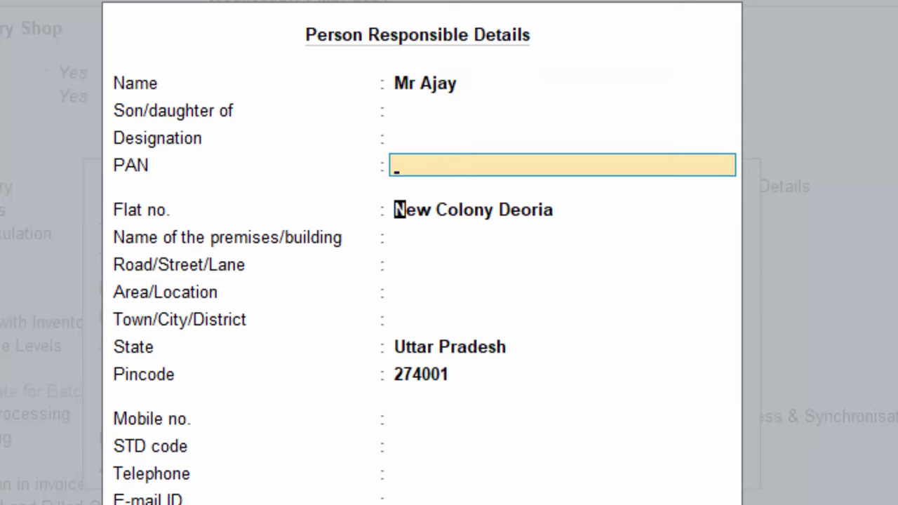
pyautogui.press('Return')
pyautogui.press('Return')
pyautogui.press('Return')
pyautogui.press('Return')
pyautogui.press('Return')
pyautogui.press('Return')
pyautogui.press('Return')
pyautogui.press('Return')
pyautogui.press('Return')
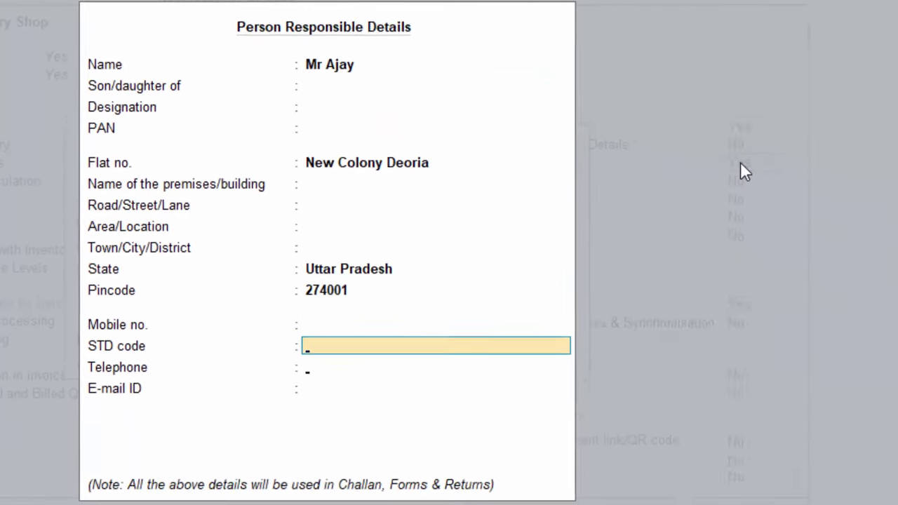
pyautogui.press('Return')
pyautogui.press('Return')
pyautogui.press('Return')
pyautogui.press('Return')
pyautogui.press('Return')
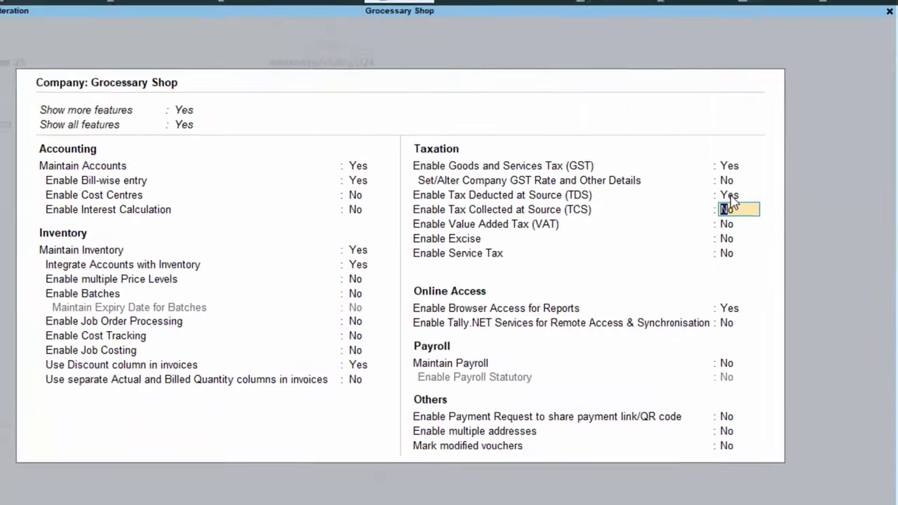
# - Accept the company features and start Journal voucher No. 1
pyautogui.press('Return')
pyautogui.press('Return')
pyautogui.press('Return')
pyautogui.press('Return')
pyautogui.press('Return')
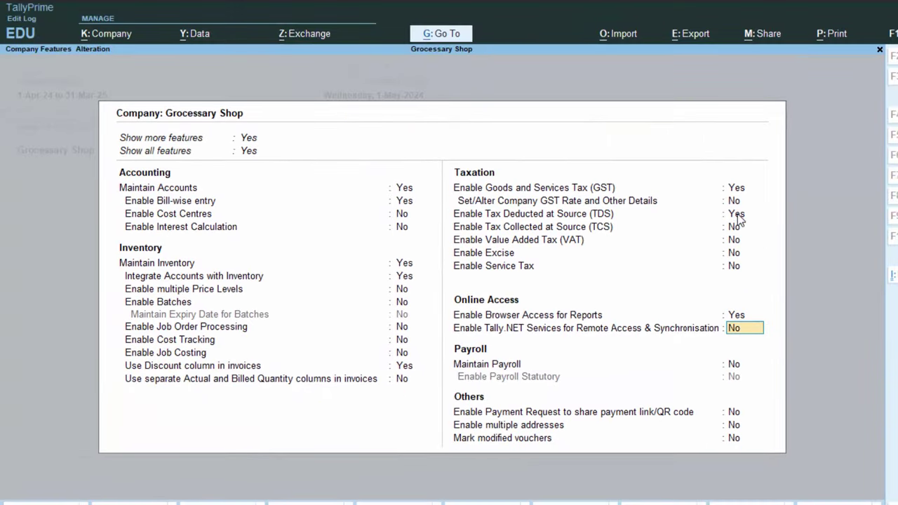
pyautogui.press('Return')
pyautogui.press('Return')
pyautogui.press('Return')
pyautogui.press('Return')
pyautogui.press('Return')
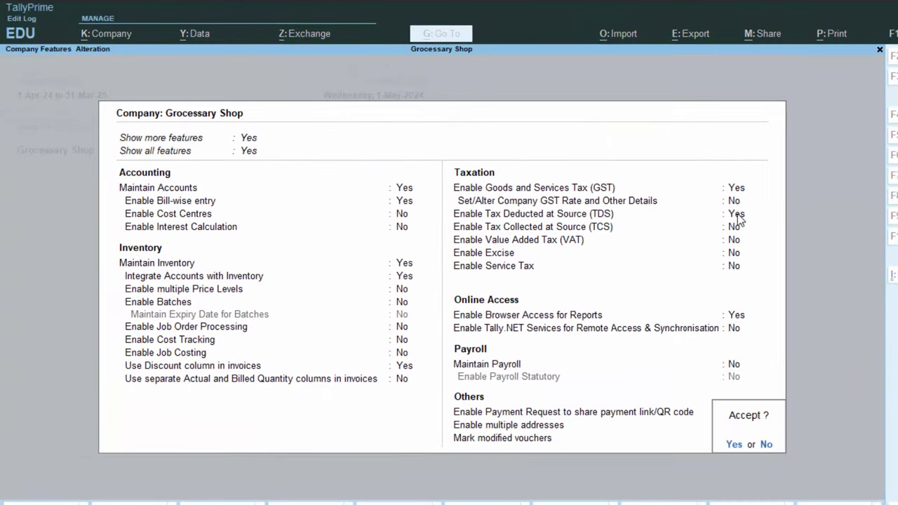
pyautogui.press('Return')
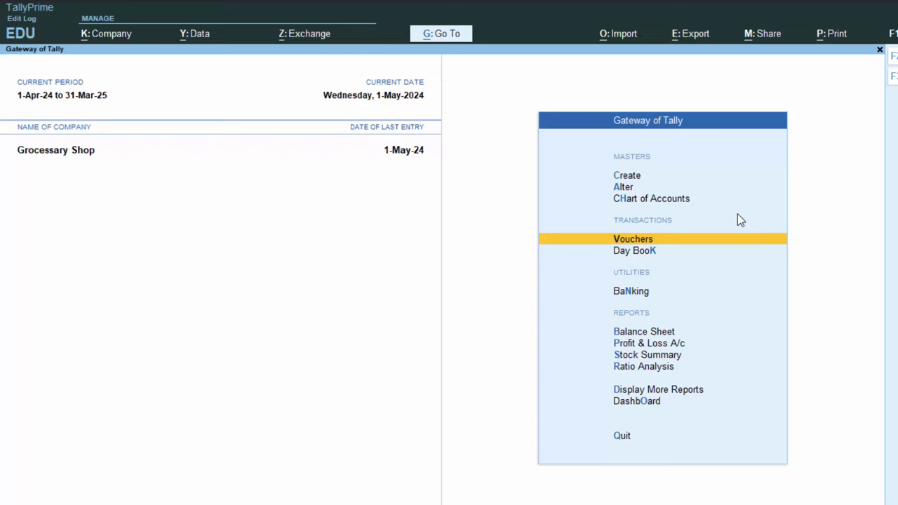
pyautogui.press('Return')
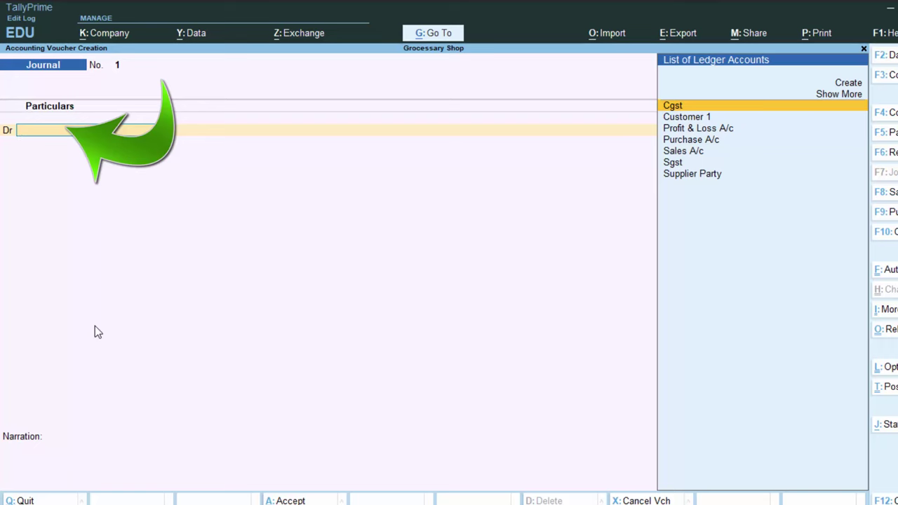
# - Create a 'Rent on Room' ledger under Indirect Expenses, keeping the default GST details
pyautogui.hotkey('alt', 'c')
pyautogui.write('R')
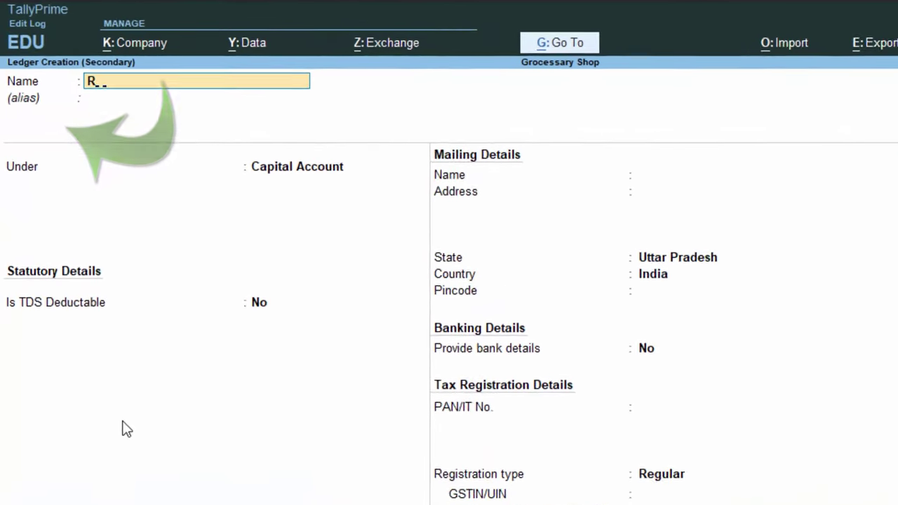
pyautogui.write('ent')
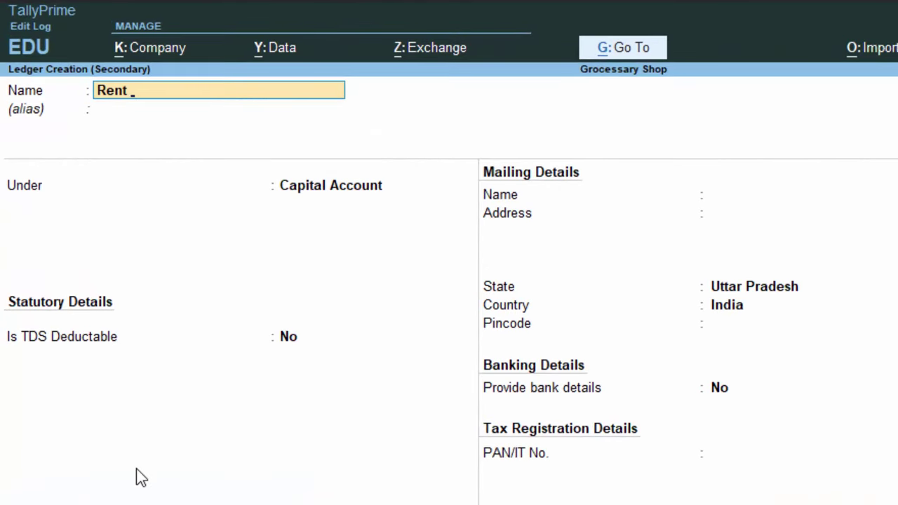
pyautogui.write(' on Roo')
pyautogui.write('m')
pyautogui.press('Return')
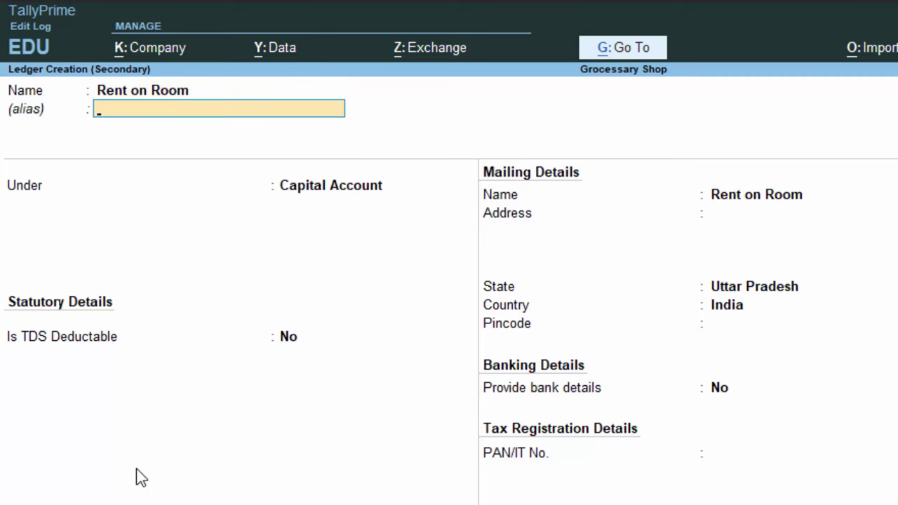
pyautogui.press('Return')
pyautogui.write('I')
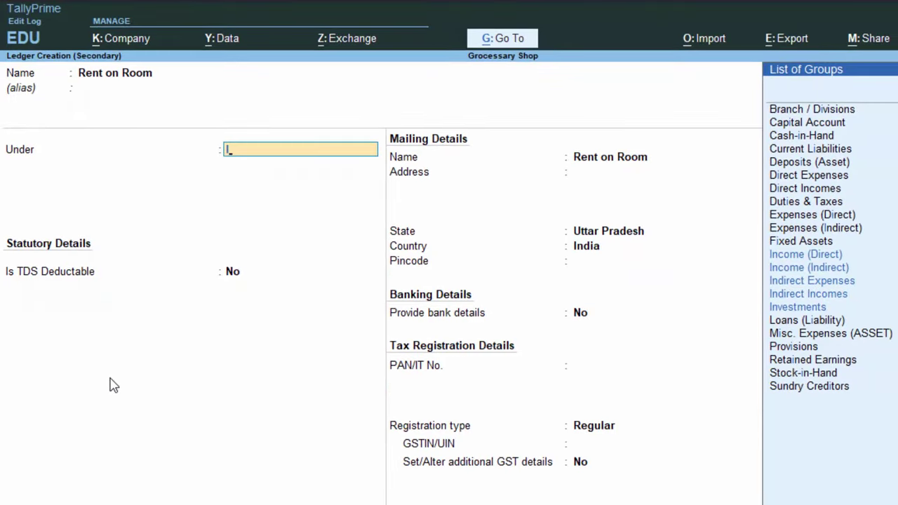
pyautogui.press('Down')
pyautogui.press('Down')
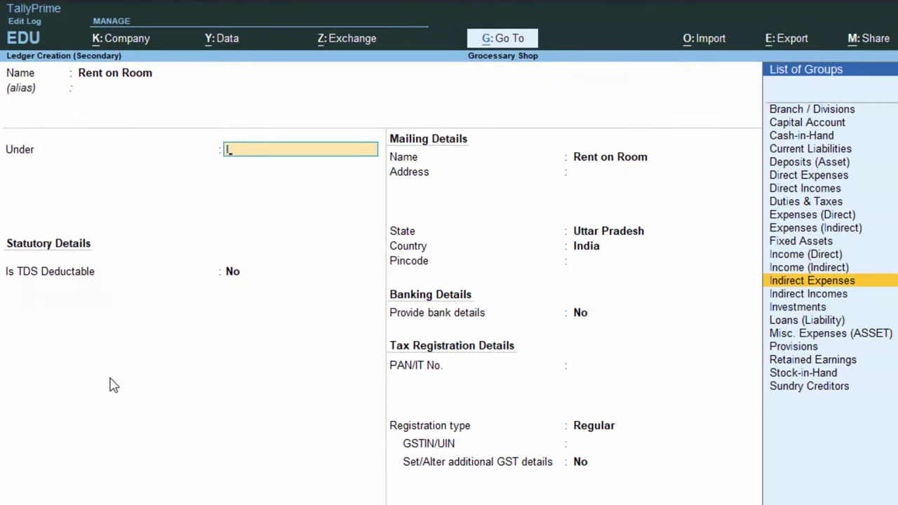
pyautogui.press('Return')
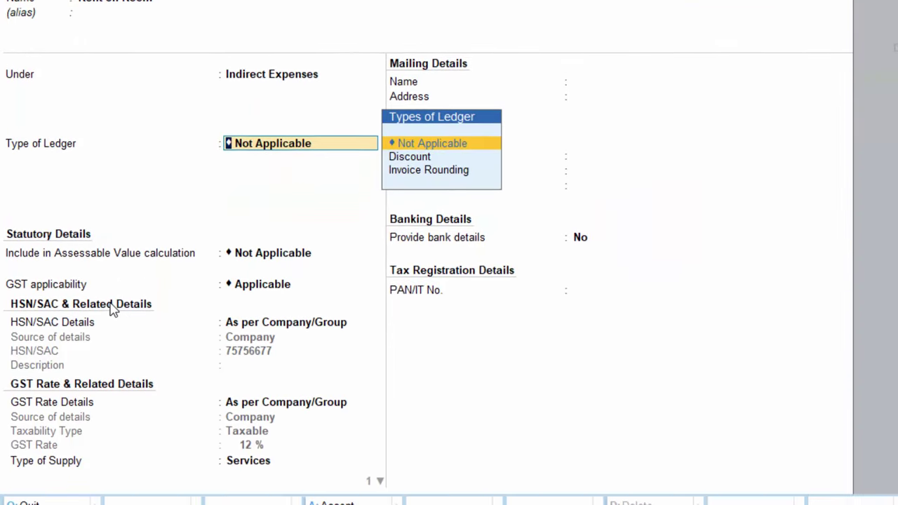
pyautogui.press('Return')
pyautogui.press('Return')
pyautogui.press('Return')
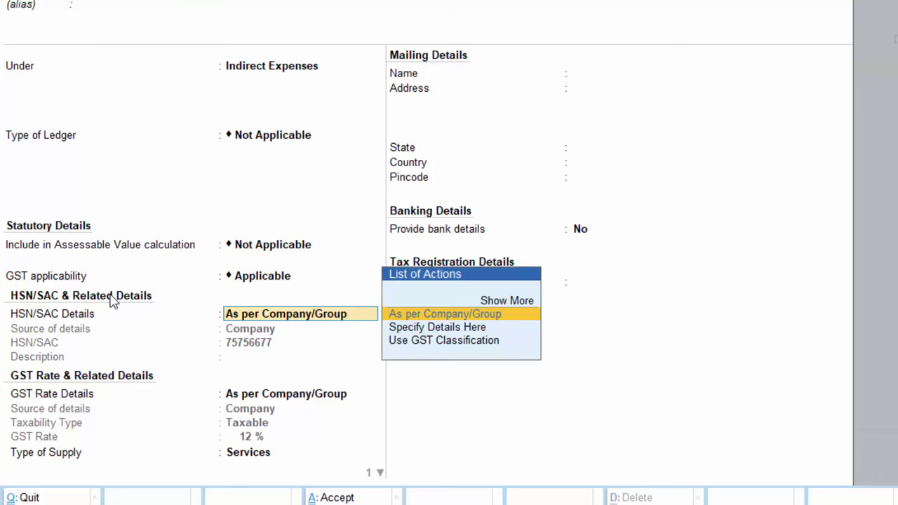
pyautogui.press('Return')
pyautogui.press('Return')
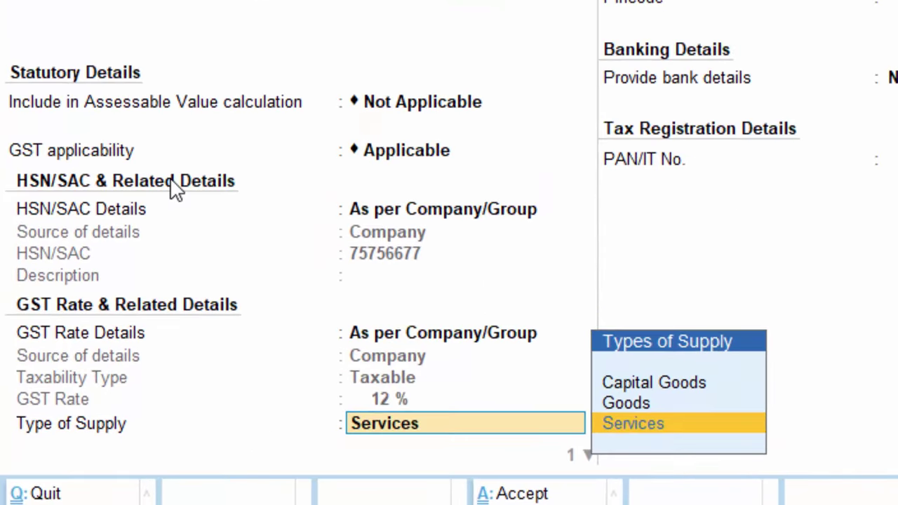
pyautogui.press('Return')
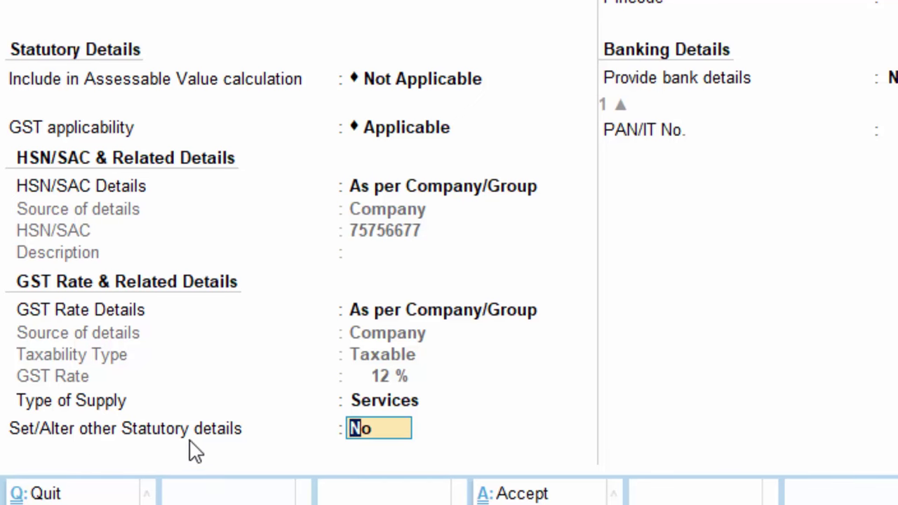
# - Mark TDS as Applicable for Rent on Room and choose to create a new nature of payment
pyautogui.write('y')
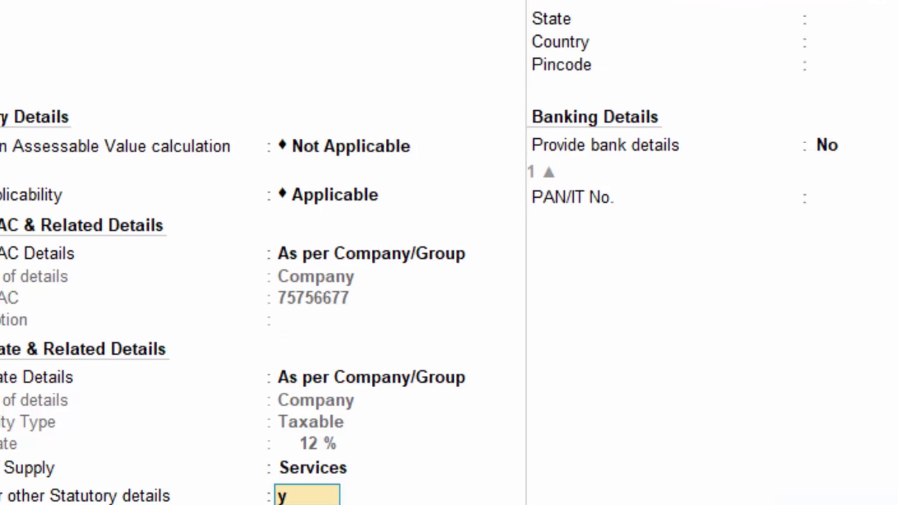
pyautogui.press('Return')
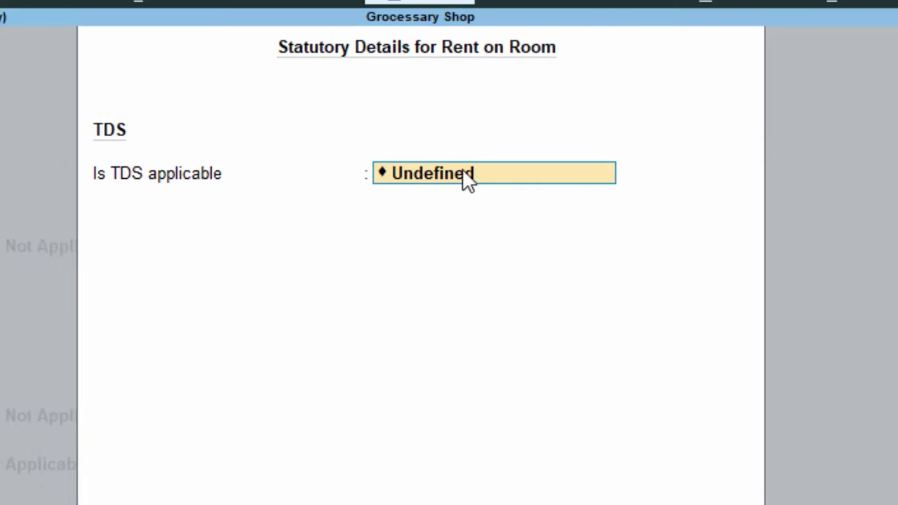
pyautogui.click(600, 231)
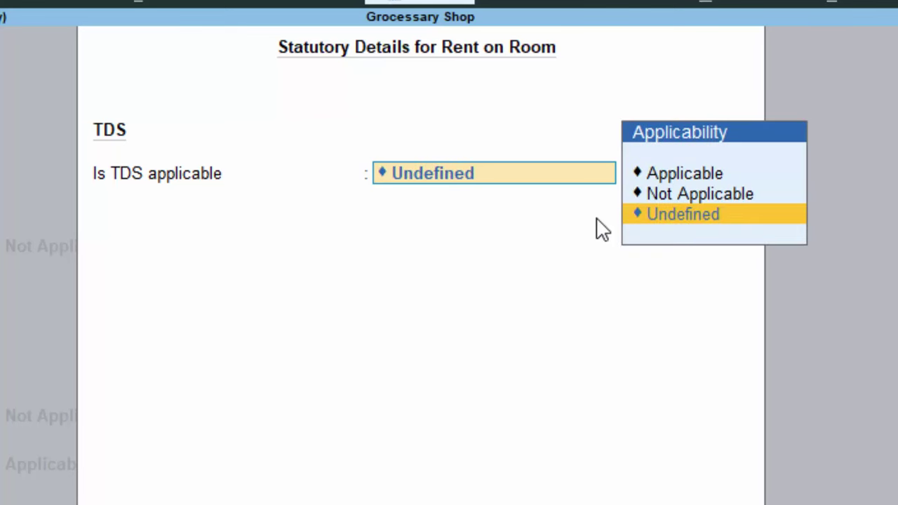
pyautogui.press('Up')
pyautogui.press('Up')
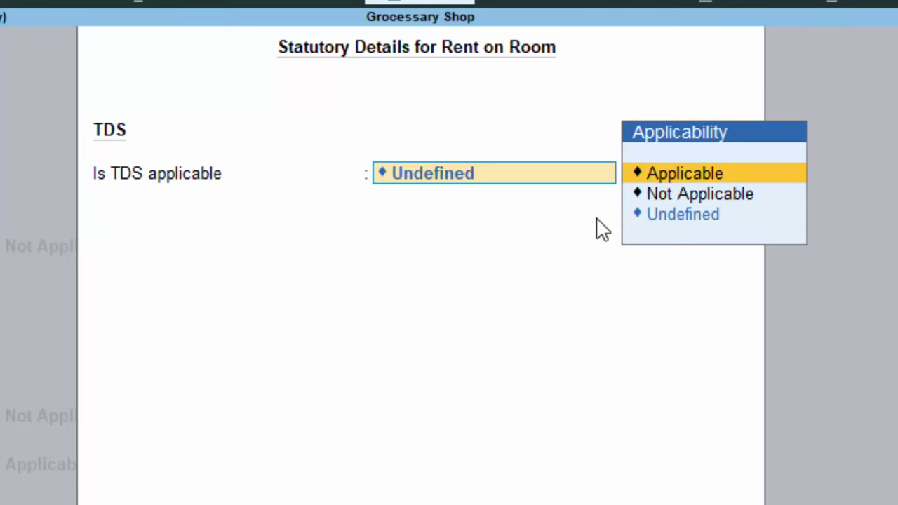
pyautogui.press('Return')
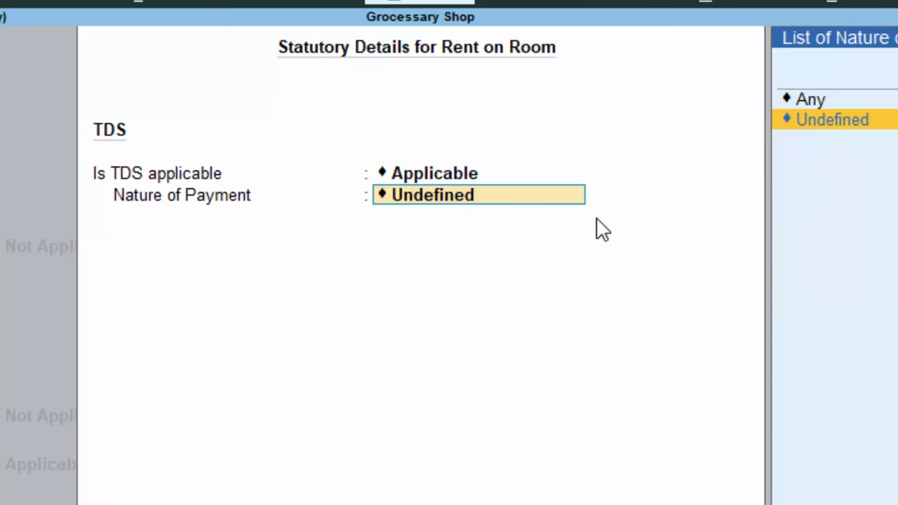
pyautogui.press('Up')
pyautogui.press('Up')
# - Name the nature of payment 'Rent on Room' with section 194I, payment code 123, remittance code 567
pyautogui.press('Return')
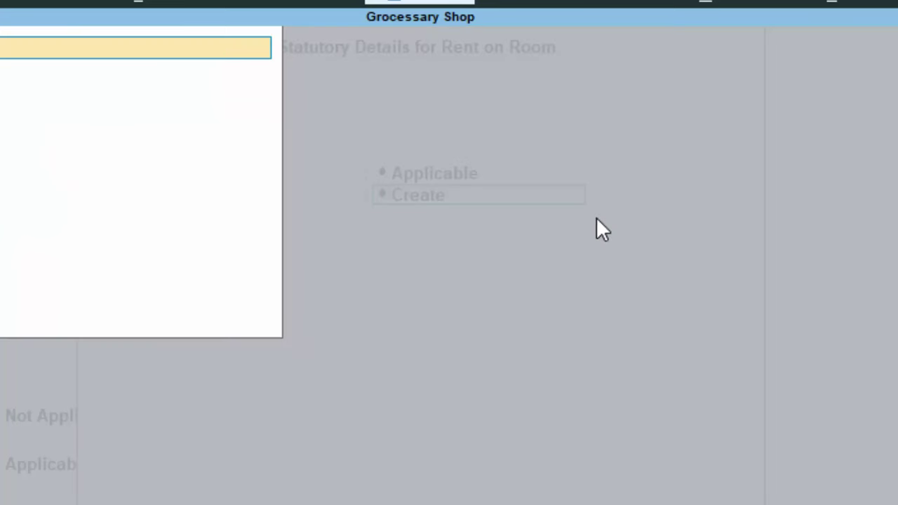
pyautogui.write('Re')
pyautogui.write('n')
pyautogui.write('t')
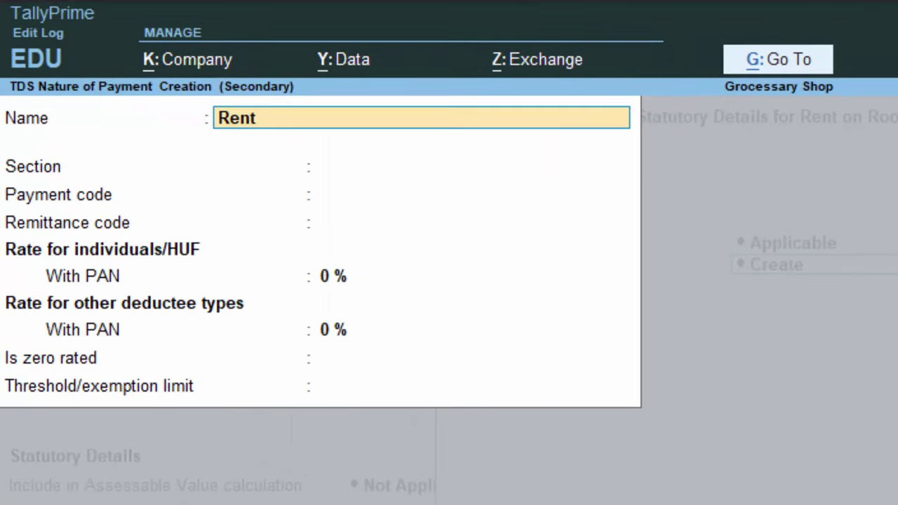
pyautogui.write(' on R')
pyautogui.write('oom')
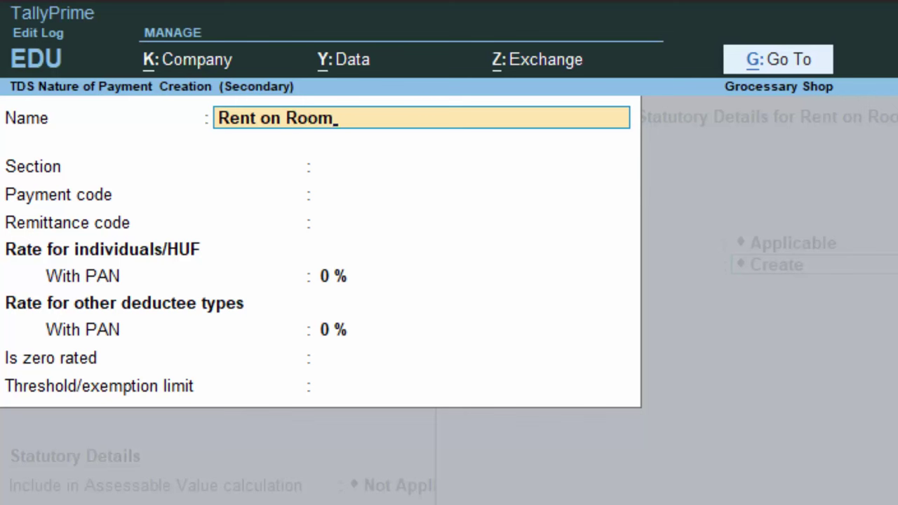
pyautogui.press('Return')
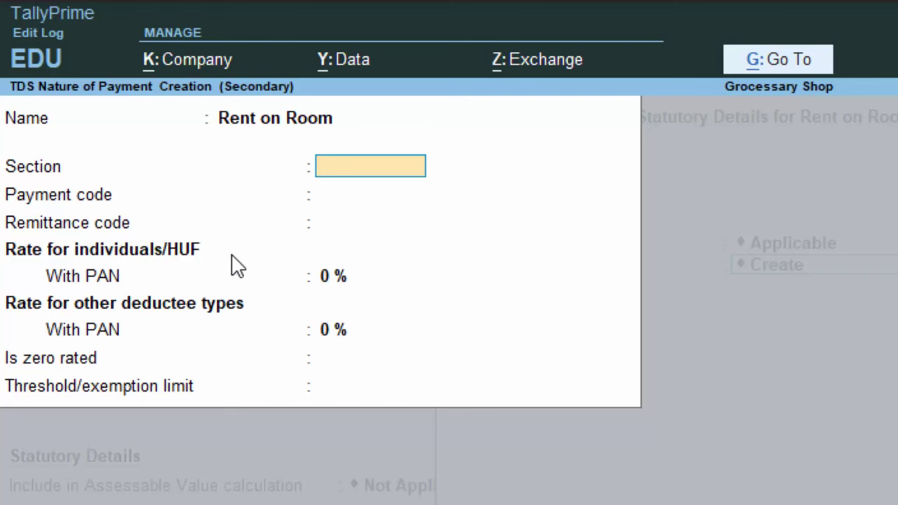
pyautogui.write('194')
pyautogui.write('I')
pyautogui.press('Return')
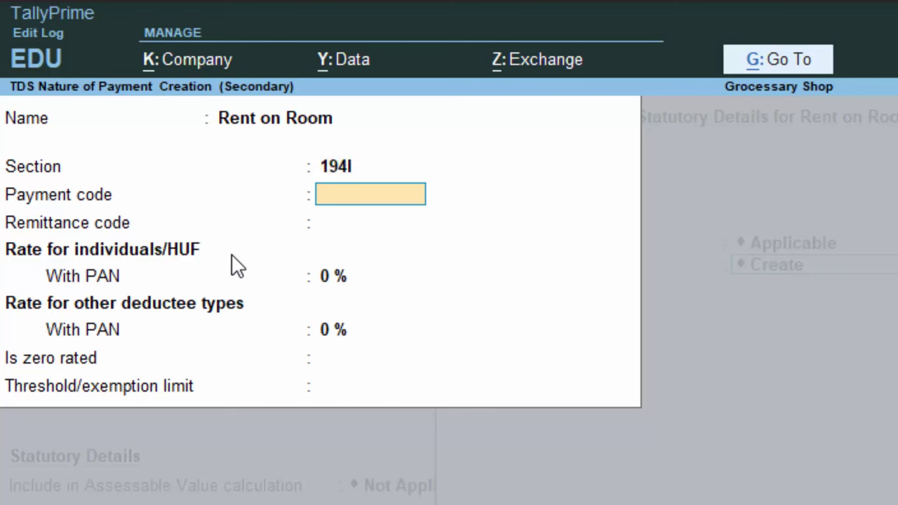
pyautogui.write('123')
pyautogui.press('Return')
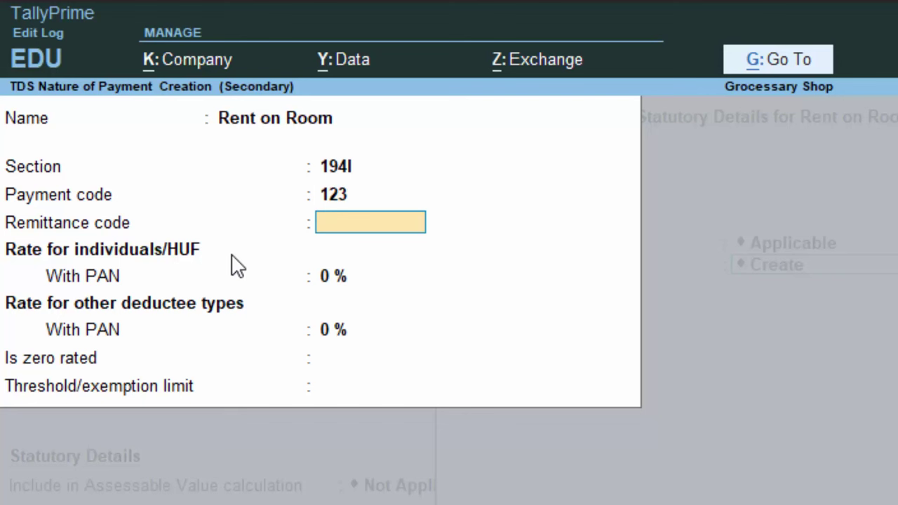
pyautogui.write('567')
pyautogui.press('Return')
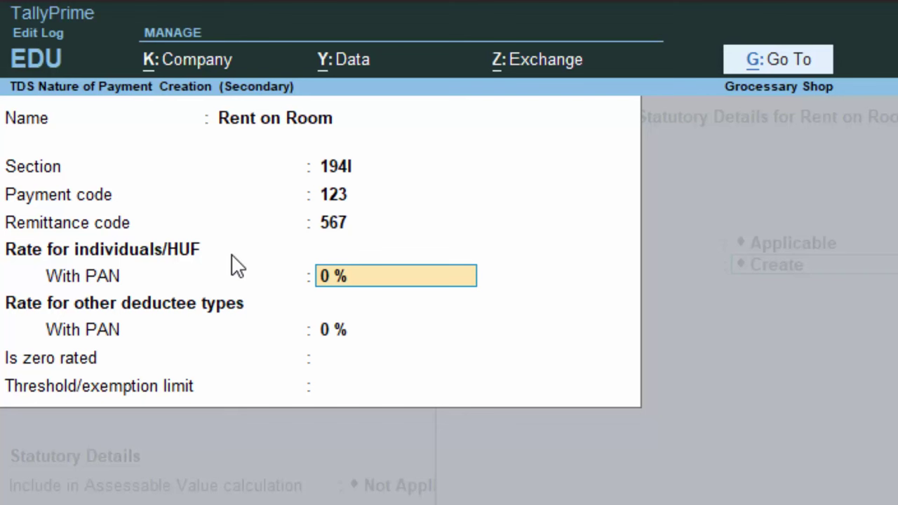
# - Set 10% TDS rates for individuals and other deductees, with a 50,000 threshold
pyautogui.write('10')
pyautogui.press('Return')
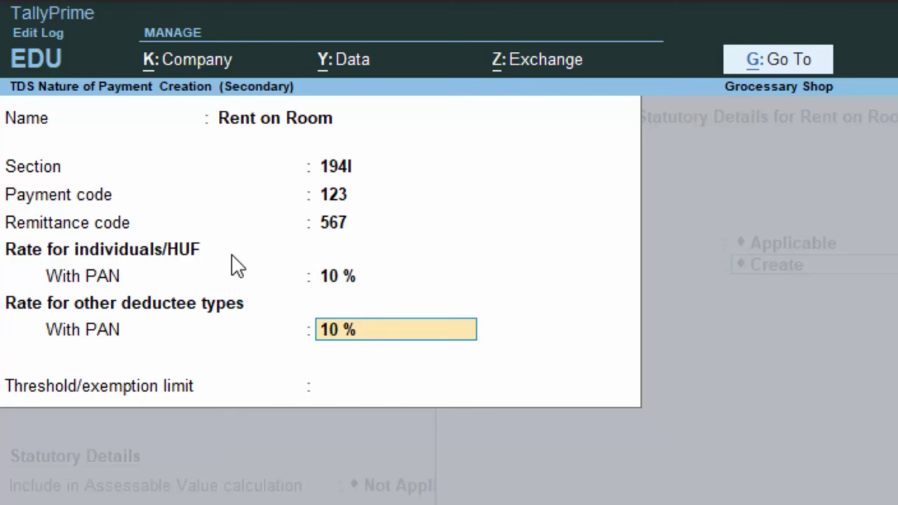
pyautogui.press('Return')
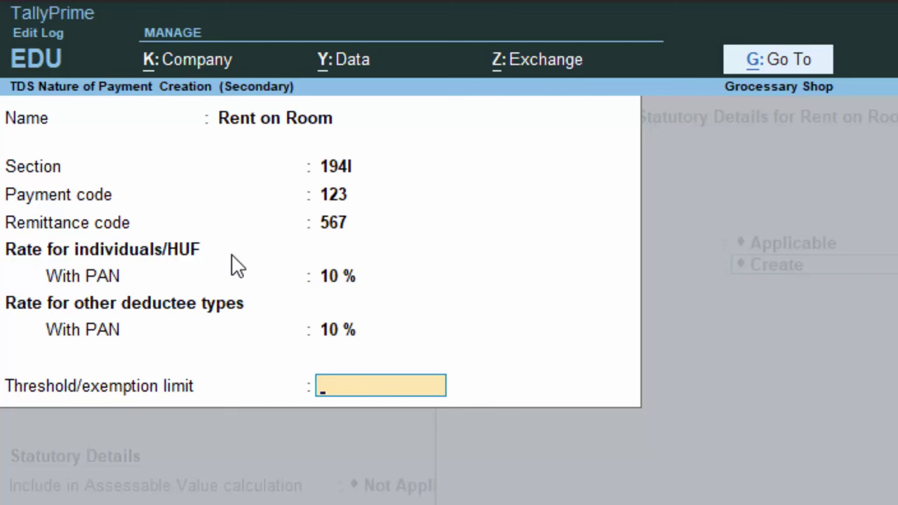
pyautogui.write('5000')
pyautogui.press('Return')
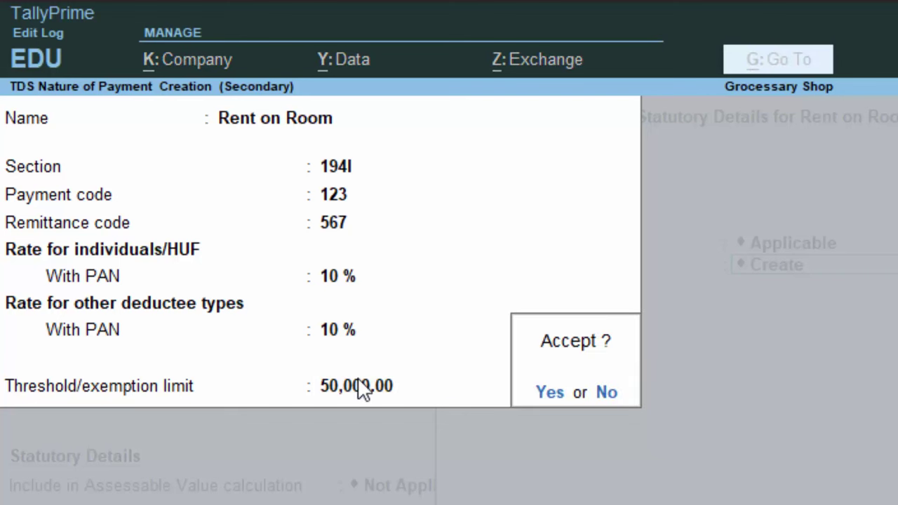
# - Save the Rent on Room ledger and debit it 1,20,000 in Journal No. 1
pyautogui.press('Return')
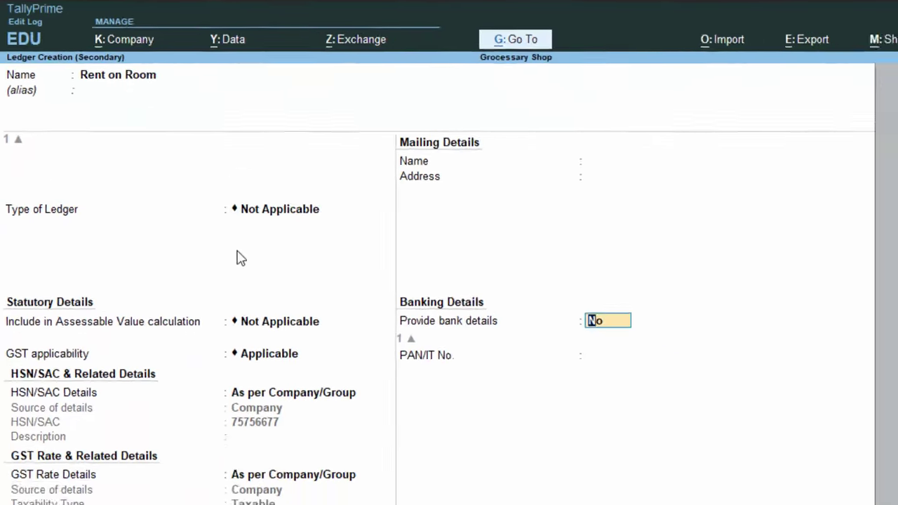
pyautogui.press('Return')
pyautogui.press('Return')
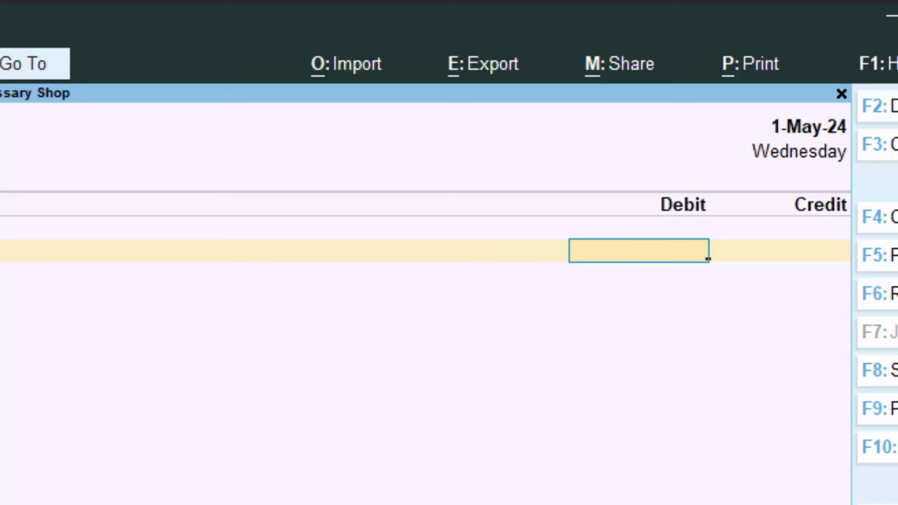
pyautogui.press('Return')
pyautogui.press('Return')
pyautogui.write('5')
pyautogui.write('00')
pyautogui.press('BackSpace')
pyautogui.press('BackSpace')
pyautogui.press('BackSpace')
pyautogui.write('1,20,0')
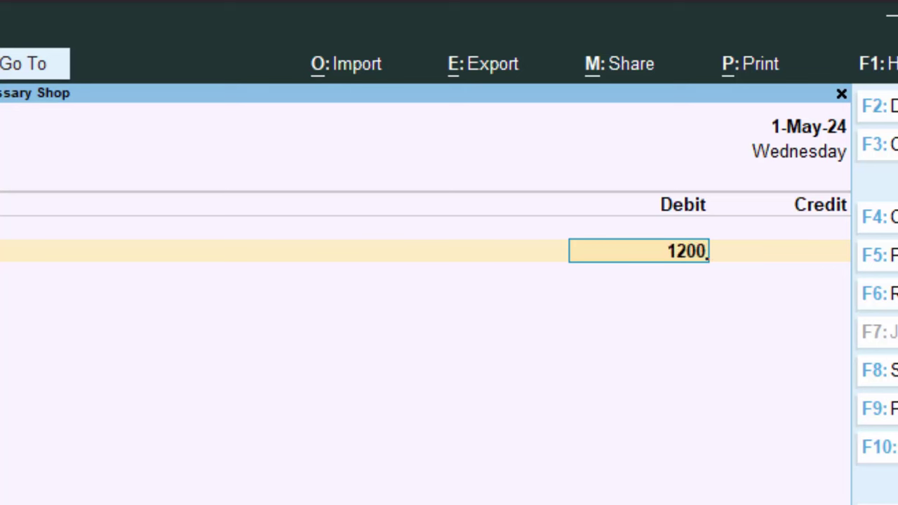
pyautogui.write('000')
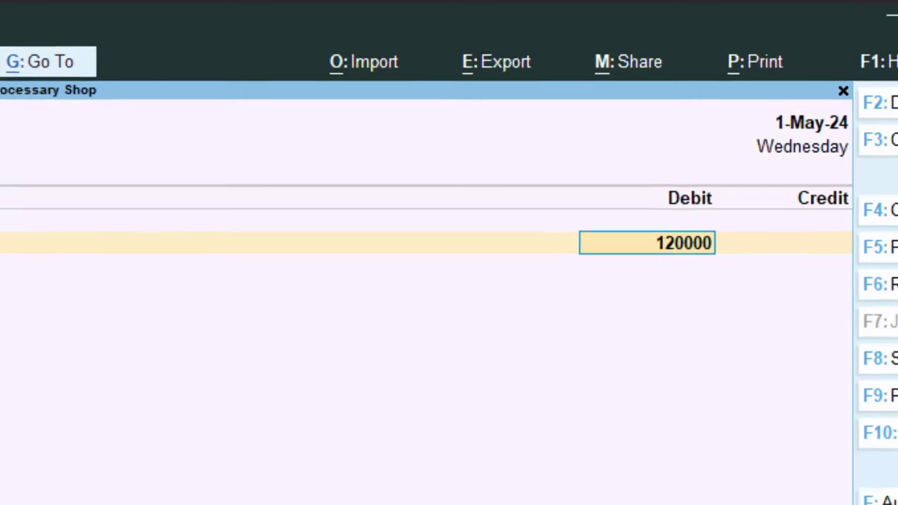
pyautogui.press('Return')
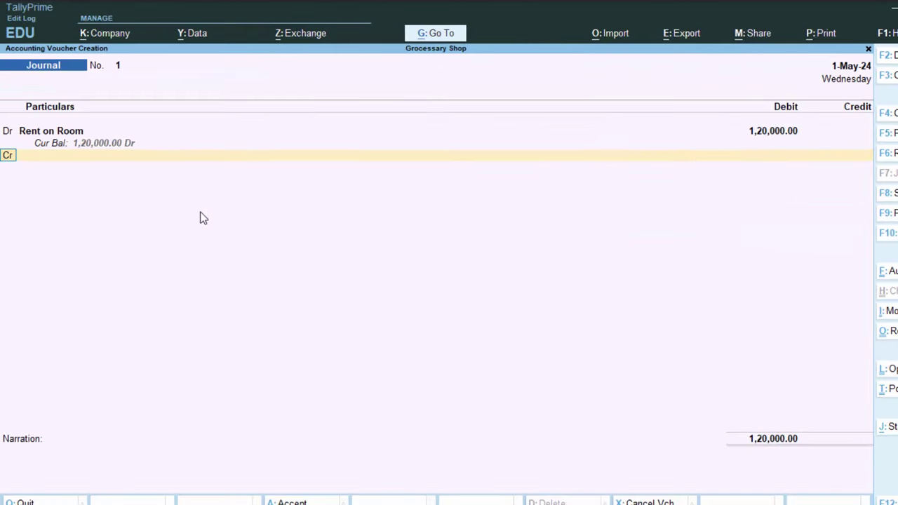
pyautogui.press('Return')
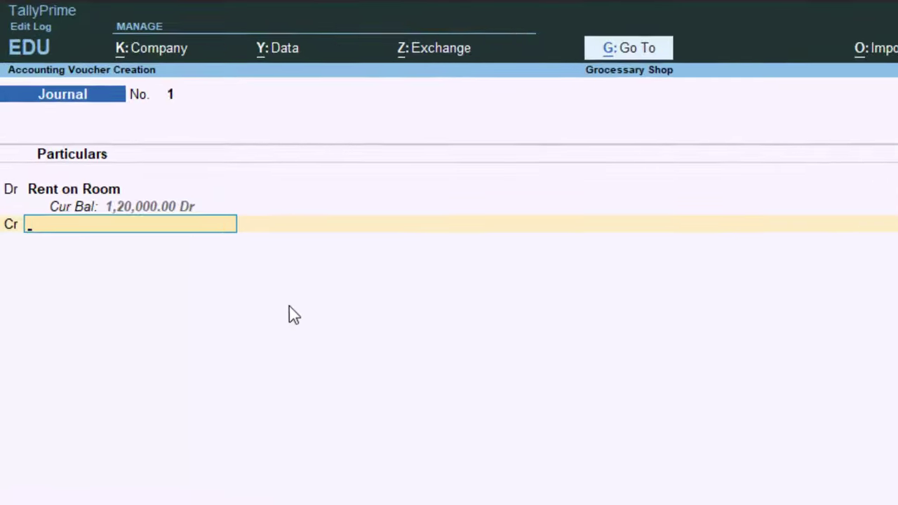
# - Create a new party ledger for the credit line under Sundry Creditors
pyautogui.hotkey('alt', 'c')
pyautogui.write('Rajesh')
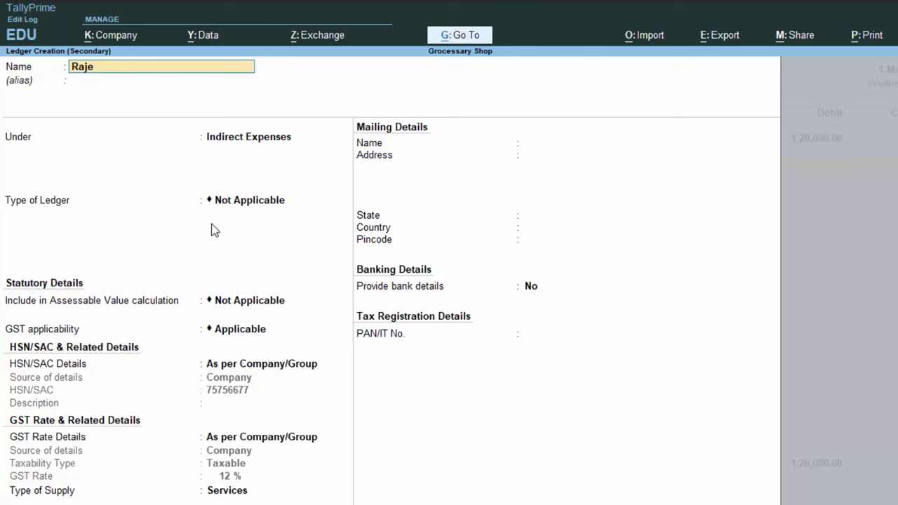
pyautogui.press('Return')
pyautogui.press('Return')
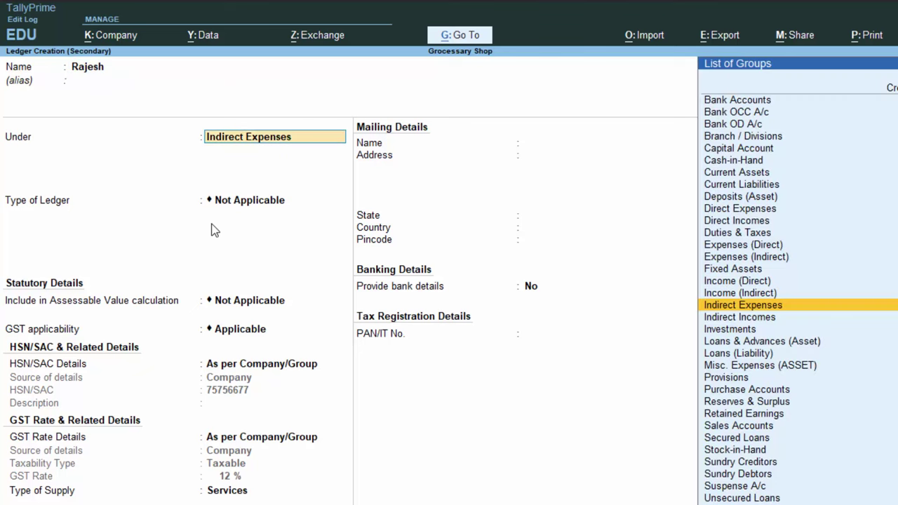
pyautogui.write('S')
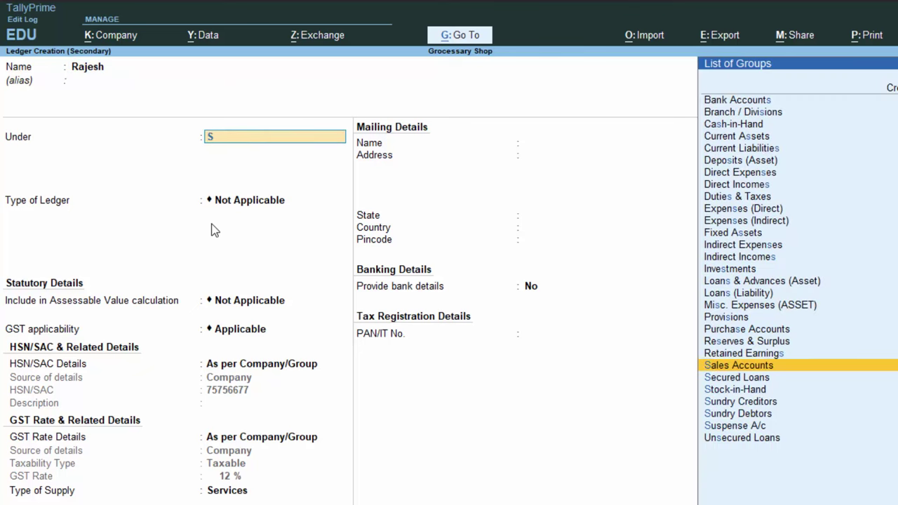
pyautogui.press('Down')
pyautogui.press('Down')
pyautogui.press('Down')
pyautogui.press('Down')
pyautogui.press('Up')
pyautogui.press('Return')
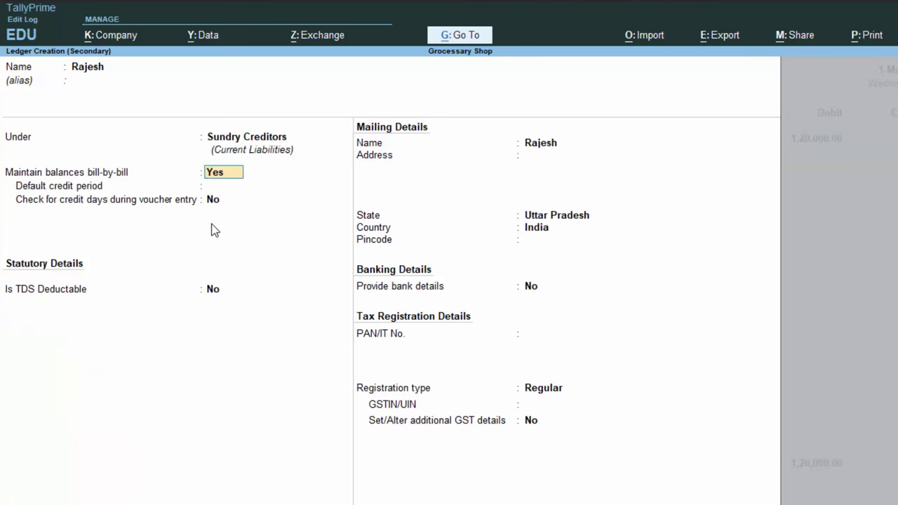
pyautogui.press('Return')
pyautogui.press('Return')
# - Make the party TDS deductible with deductee type AOP - Resident, deducted in the same voucher
pyautogui.press('Return')
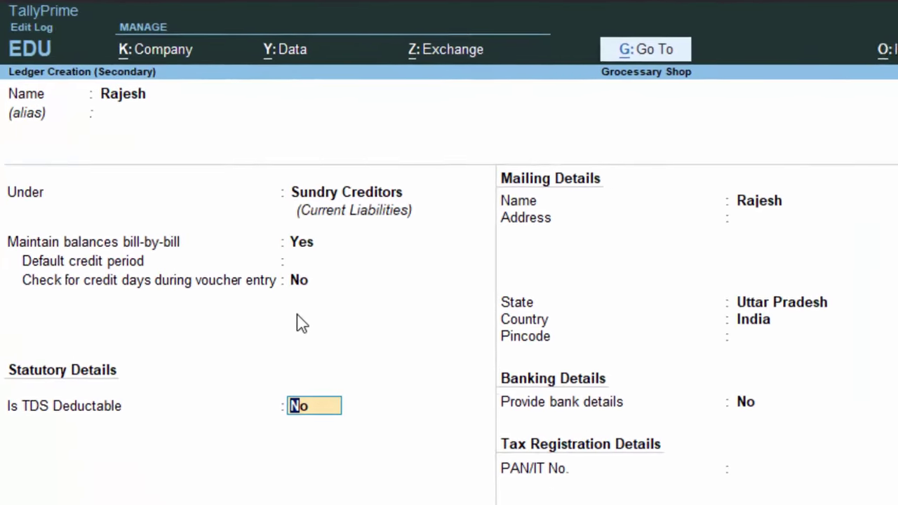
pyautogui.write('y')
pyautogui.press('Return')
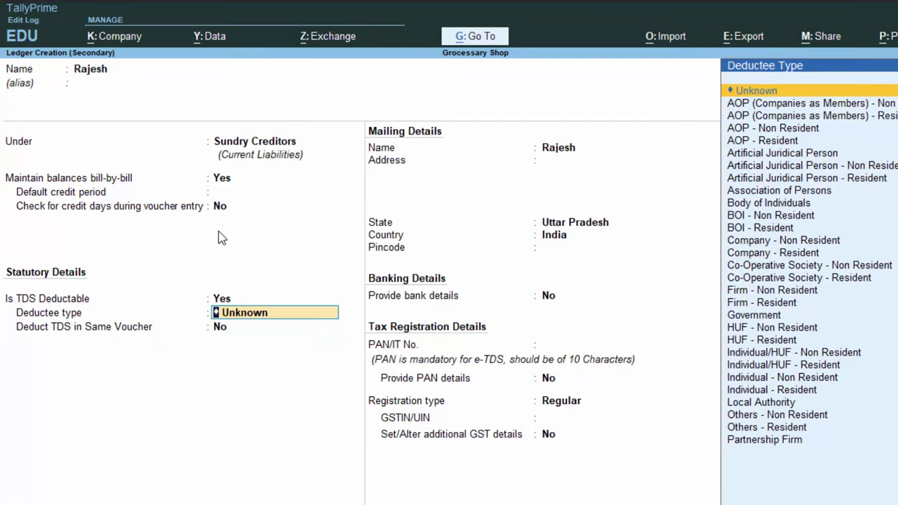
pyautogui.press('Down')
pyautogui.press('Down')
pyautogui.press('Down')
pyautogui.press('Down')
pyautogui.press('Down')
pyautogui.press('Down')
pyautogui.press('Down')
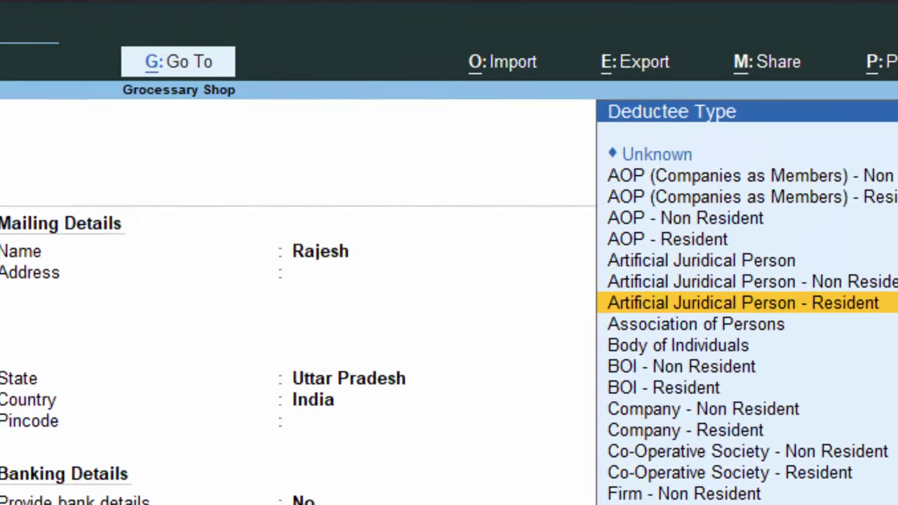
pyautogui.press('Down')
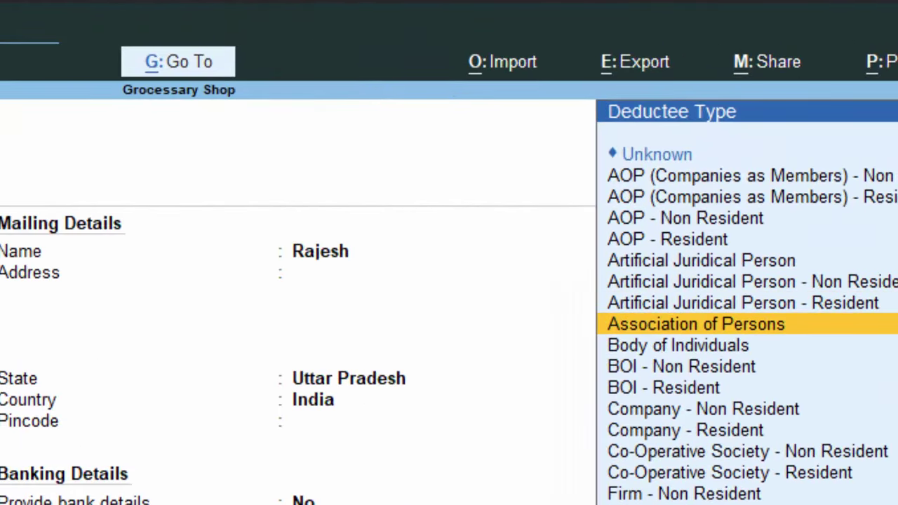
pyautogui.press('Up')
pyautogui.press('Up')
pyautogui.press('Up')
pyautogui.press('Up')
pyautogui.press('Return')
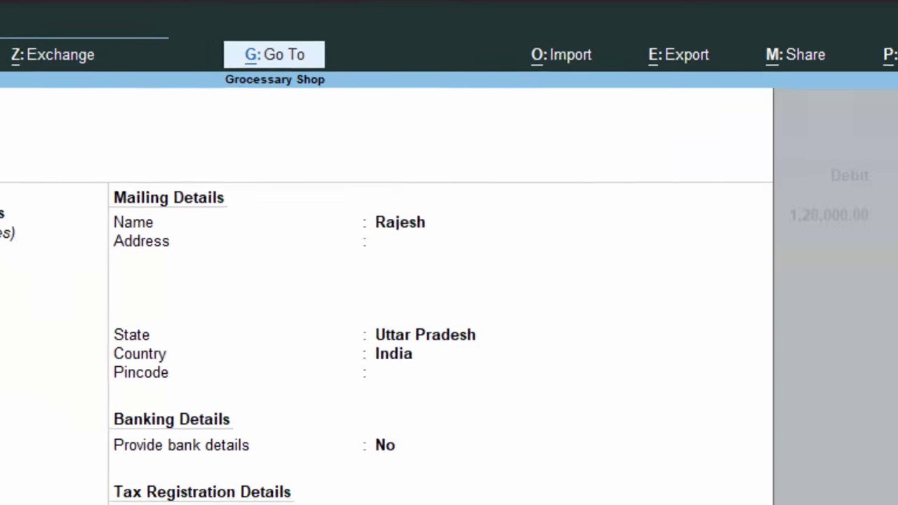
pyautogui.press('Return')
pyautogui.press('Return')
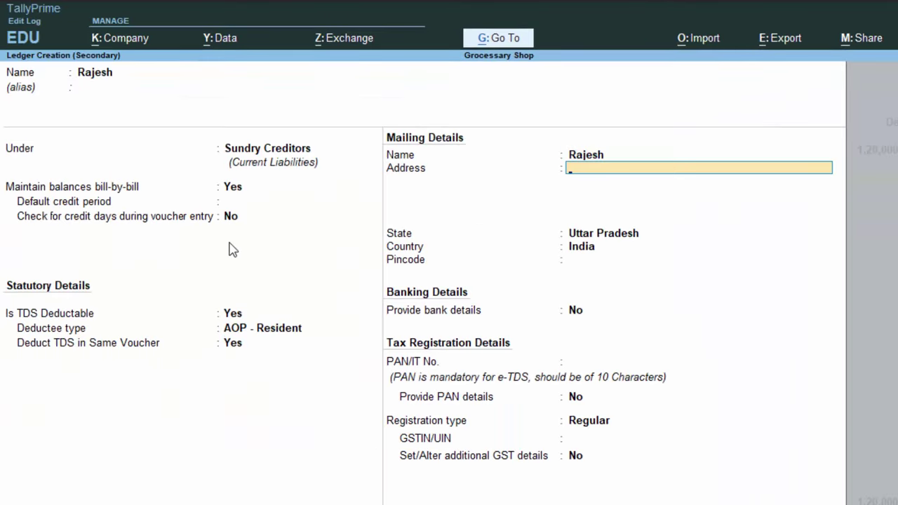
pyautogui.press('Return')
pyautogui.press('Return')
pyautogui.press('Return')
pyautogui.press('Return')
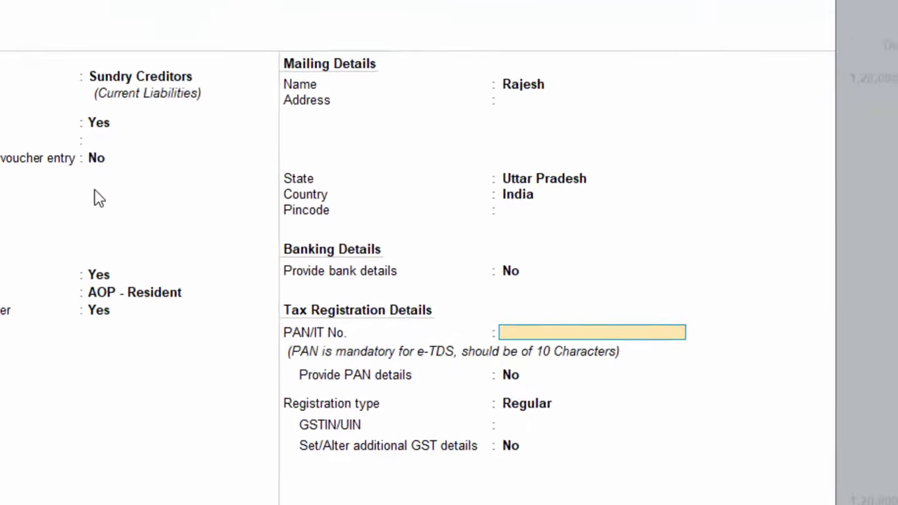
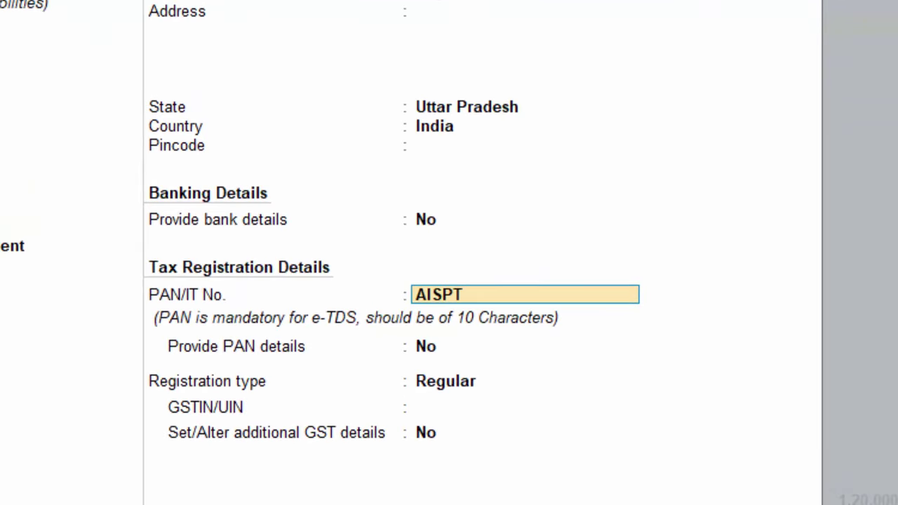
# - Enter the party's PAN with PAN details provided, keep Regular registration, and save the ledger
pyautogui.press('Return')
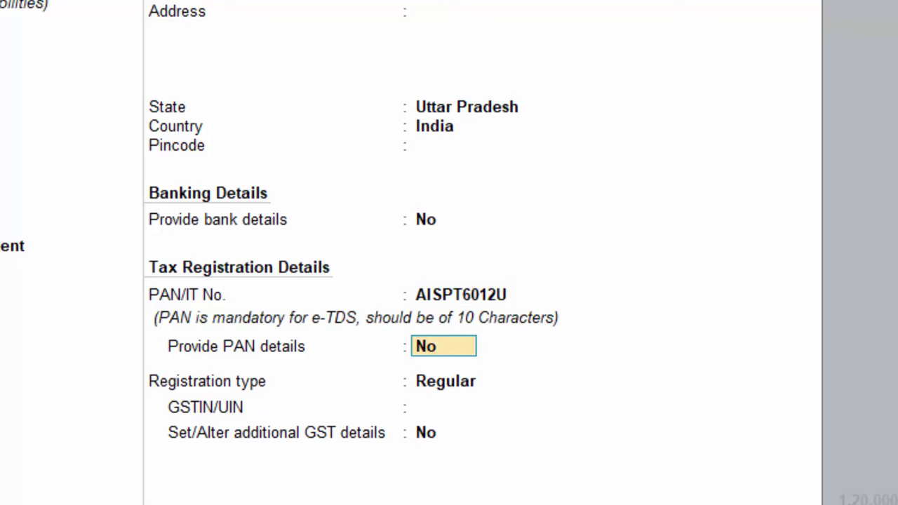
pyautogui.write('y')
pyautogui.press('Return')
pyautogui.press('Return')
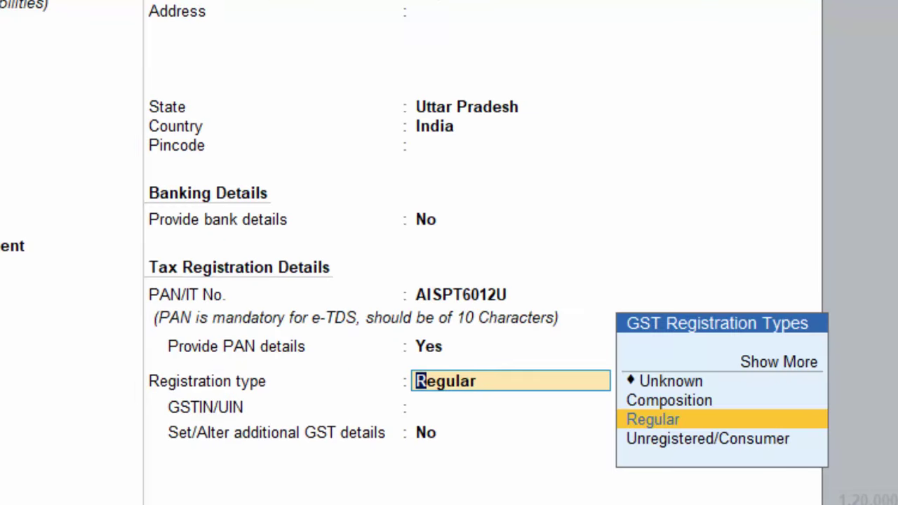
pyautogui.press('Return')
pyautogui.press('Return')
pyautogui.press('Return')
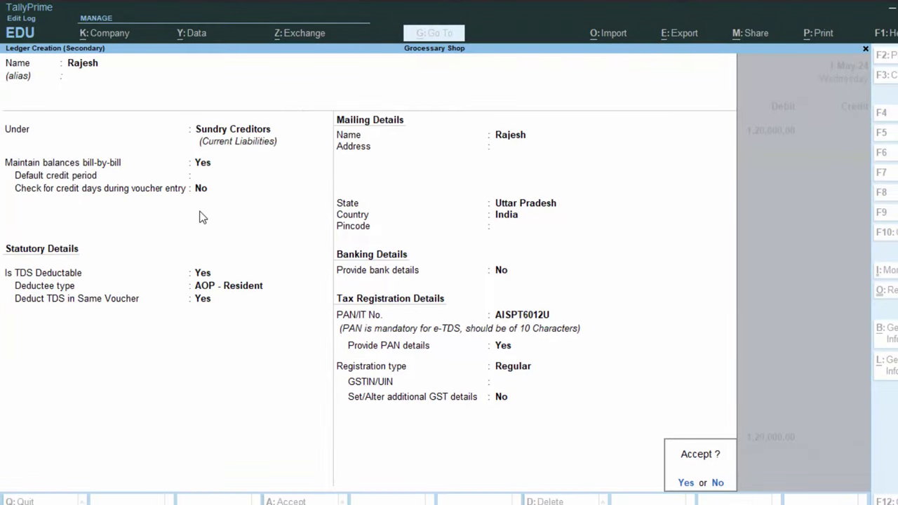
pyautogui.press('y')
pyautogui.press('Return')
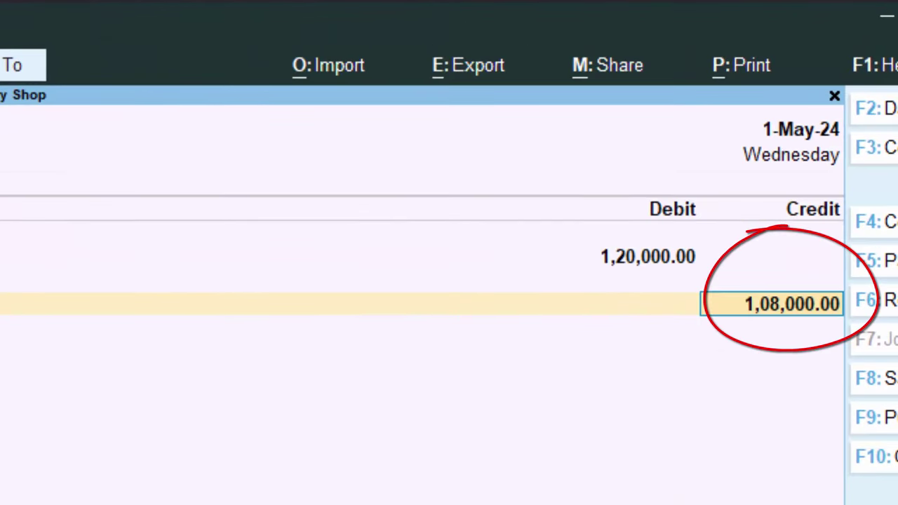
# - Credit the party 1,08,000 using New Ref 1 for 1,20,000 Cr and 12,000 Dr
pyautogui.press('Return')
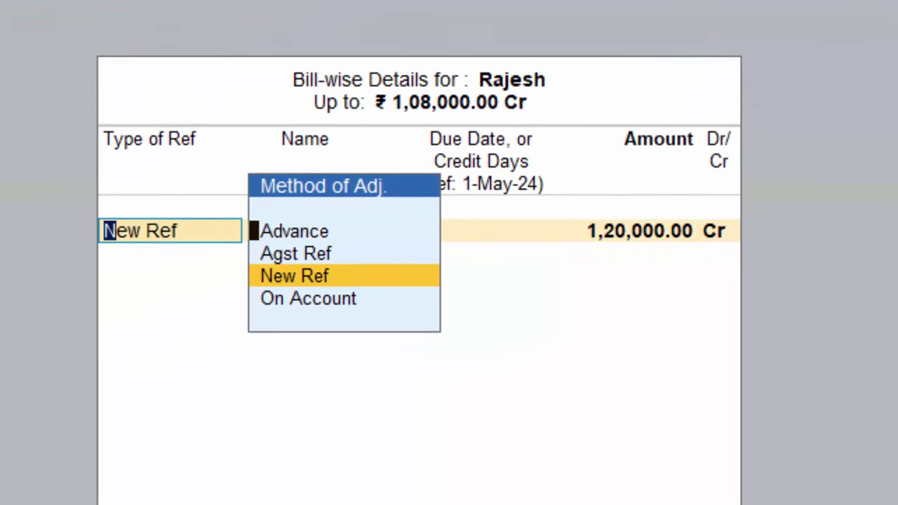
pyautogui.press('Return')
pyautogui.press('Return')
pyautogui.press('Return')
pyautogui.press('Return')
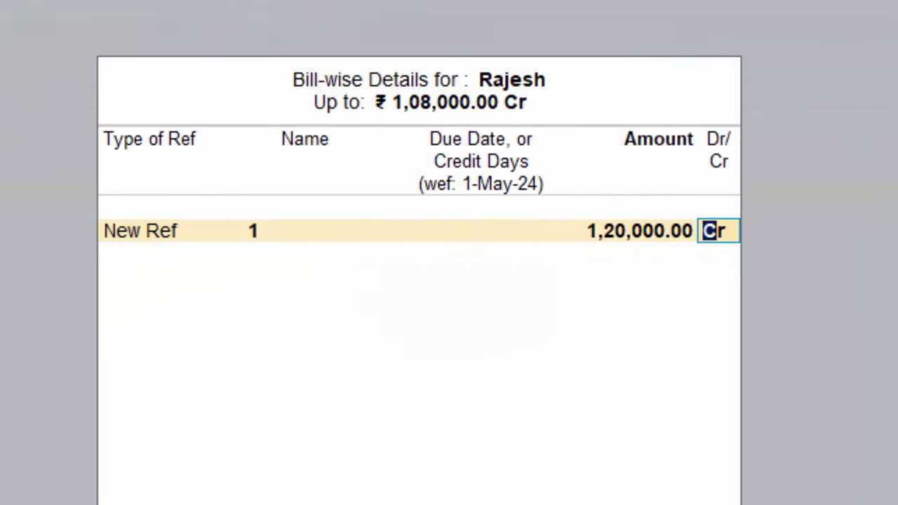
pyautogui.press('Return')
pyautogui.press('Return')
pyautogui.press('Return')
pyautogui.press('Return')
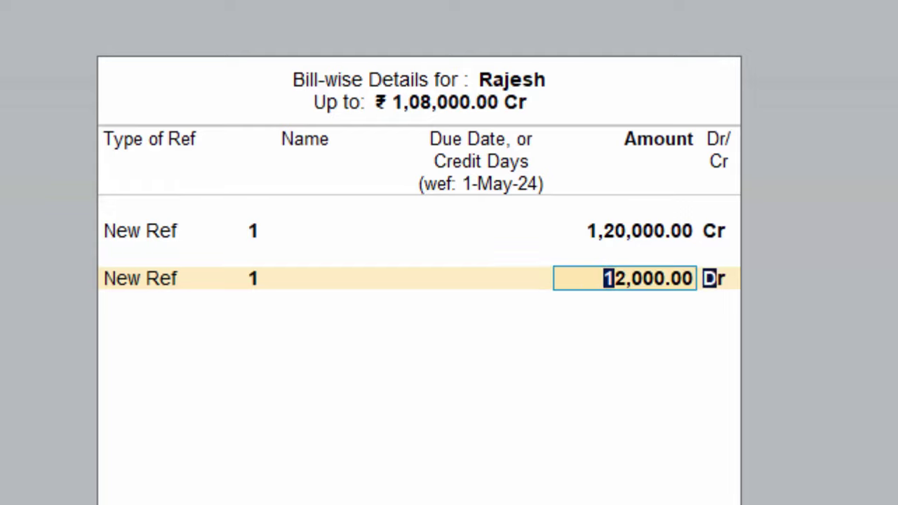
pyautogui.press('Return')
pyautogui.press('Return')
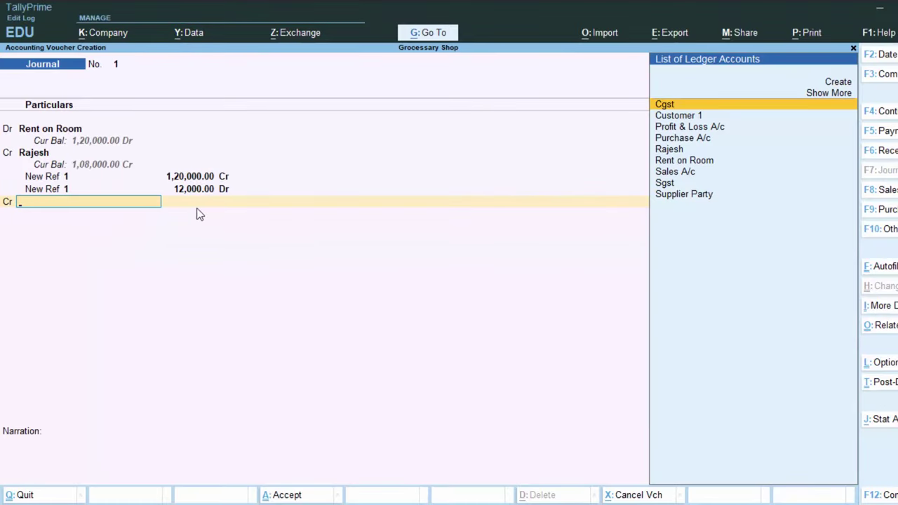
# - Create a Tds ledger under Duties & Taxes with duty type TDS and nature Rent on Room
pyautogui.hotkey('alt', 'c')
pyautogui.write('T')
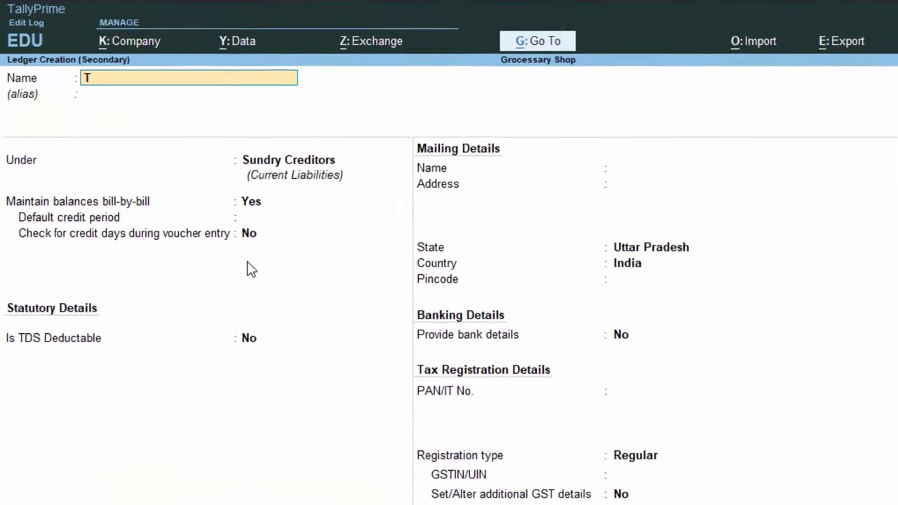
pyautogui.write('ds')
pyautogui.press('Return')
pyautogui.press('Return')
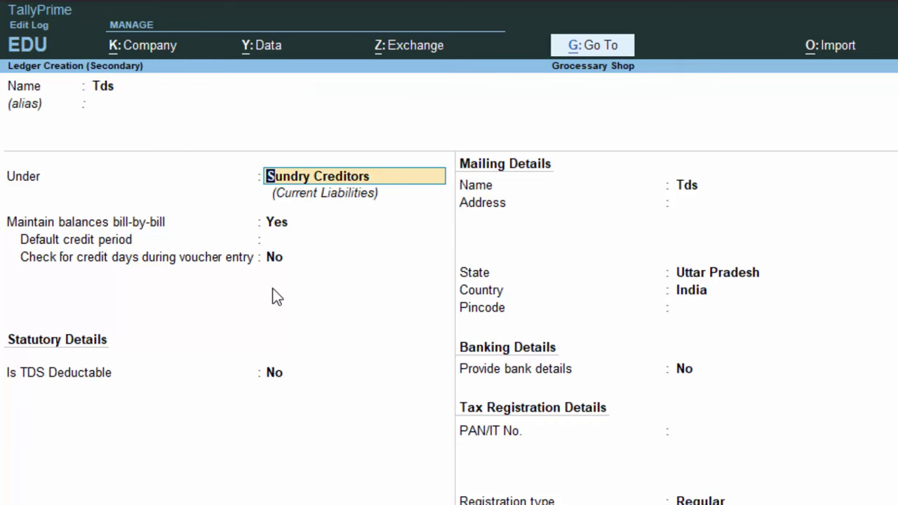
pyautogui.write('D')
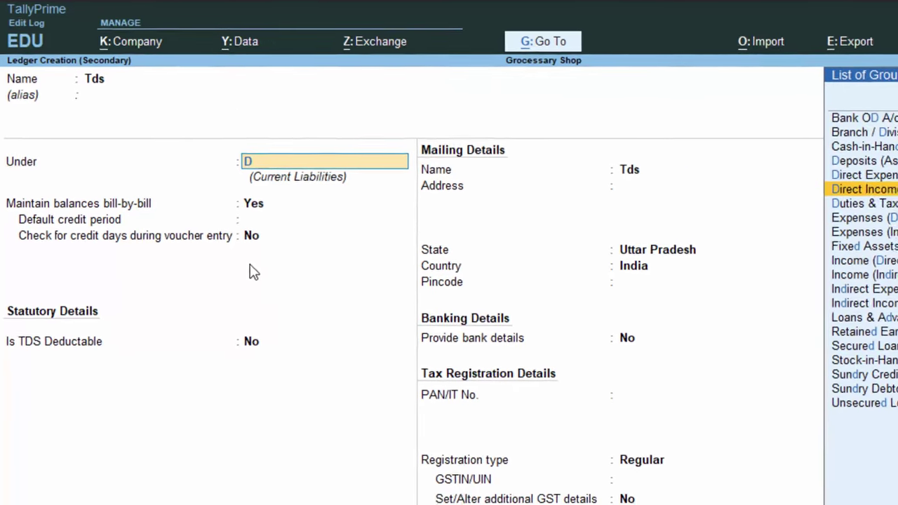
pyautogui.press('Return')
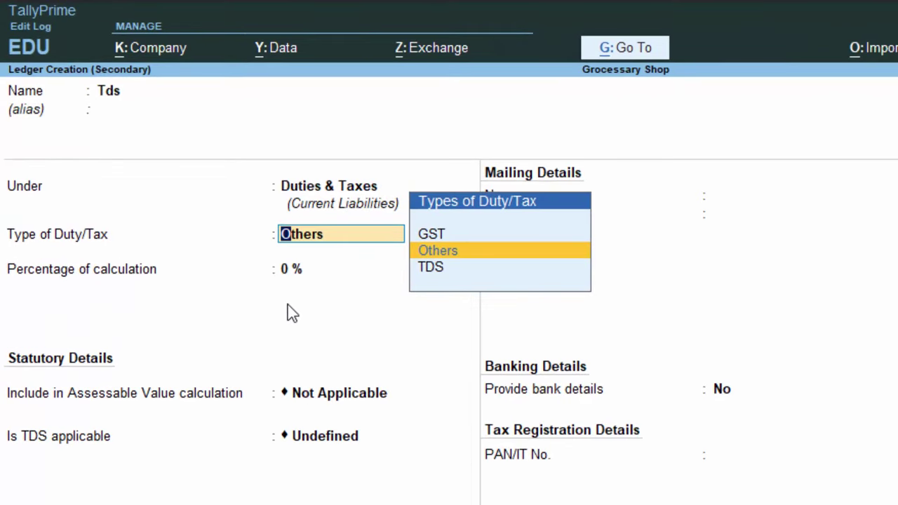
pyautogui.press('Down')
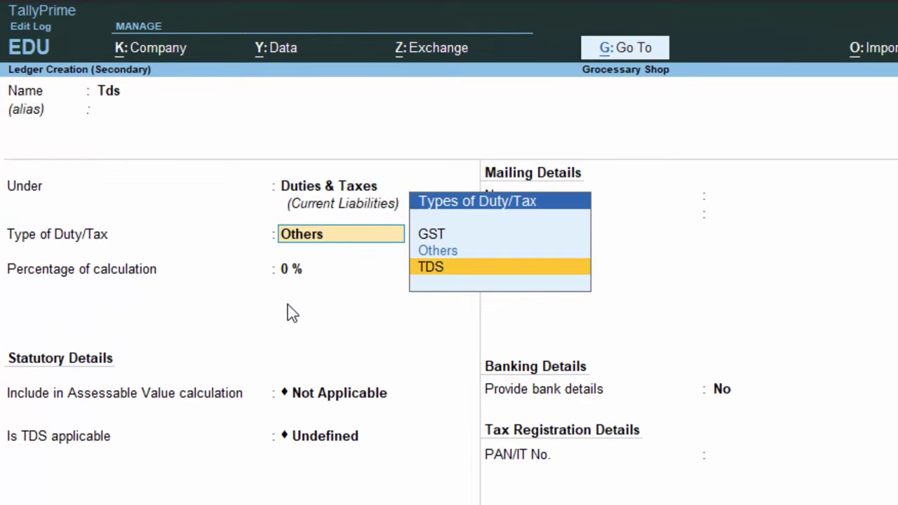
pyautogui.press('Return')
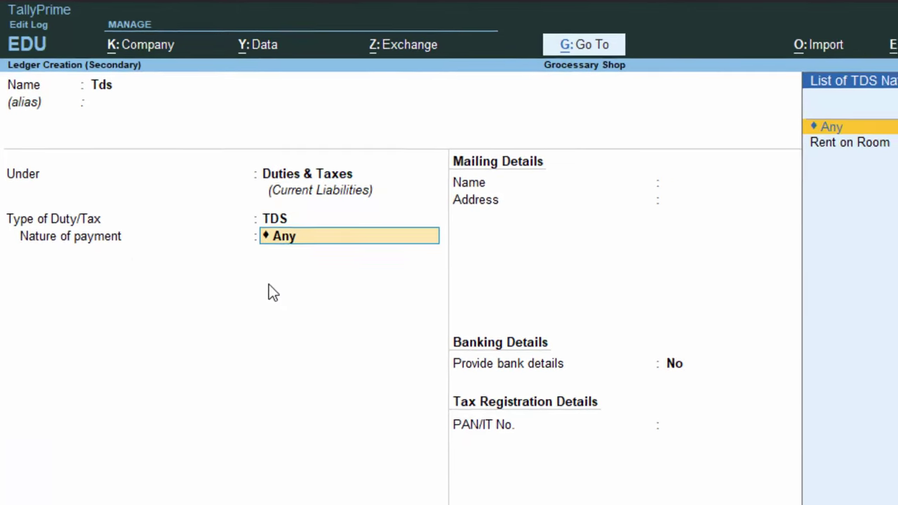
pyautogui.press('Return')
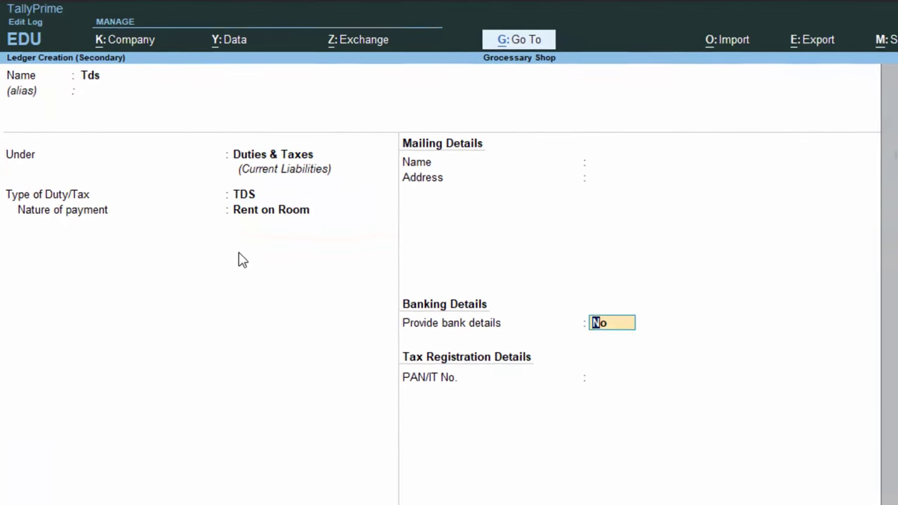
pyautogui.press('Return')
pyautogui.press('Return')
pyautogui.press('Return')
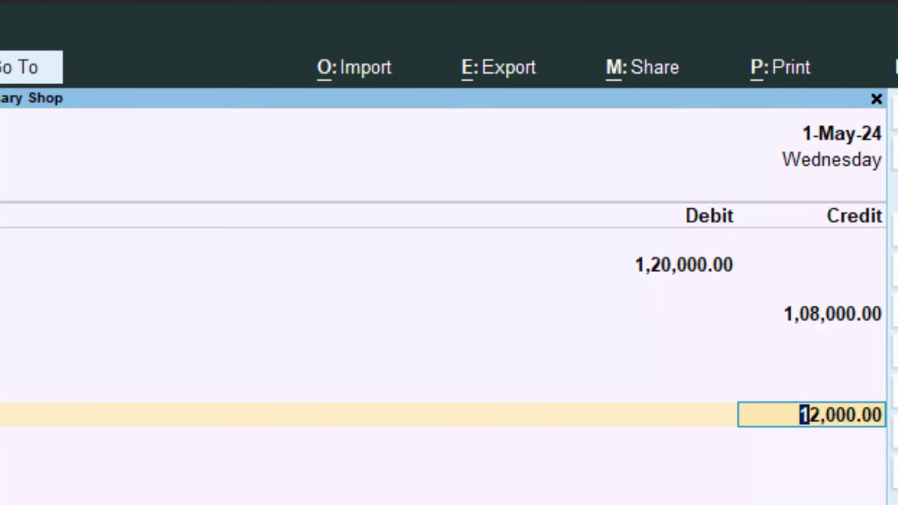
# - Accept the 12,000 Tds credit, add the TDS-deducted narration, and save the journal voucher
pyautogui.press('Return')
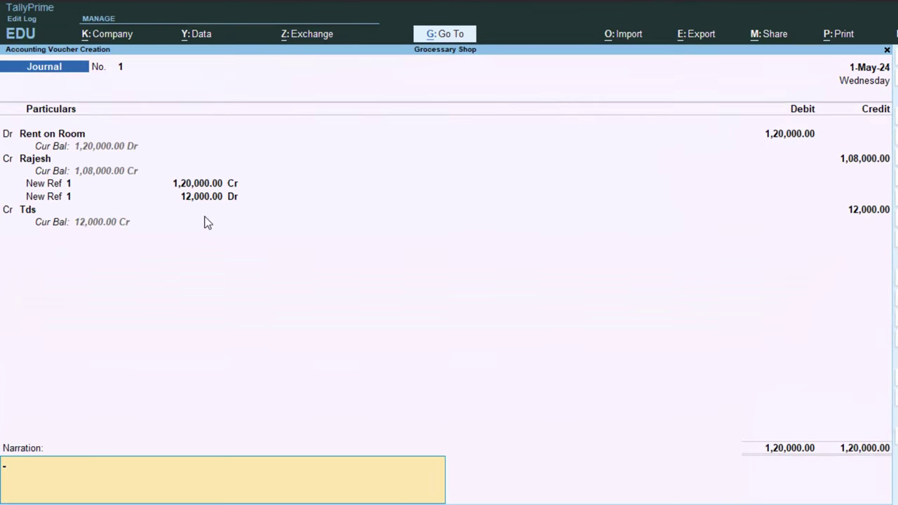
pyautogui.write('Tds ')
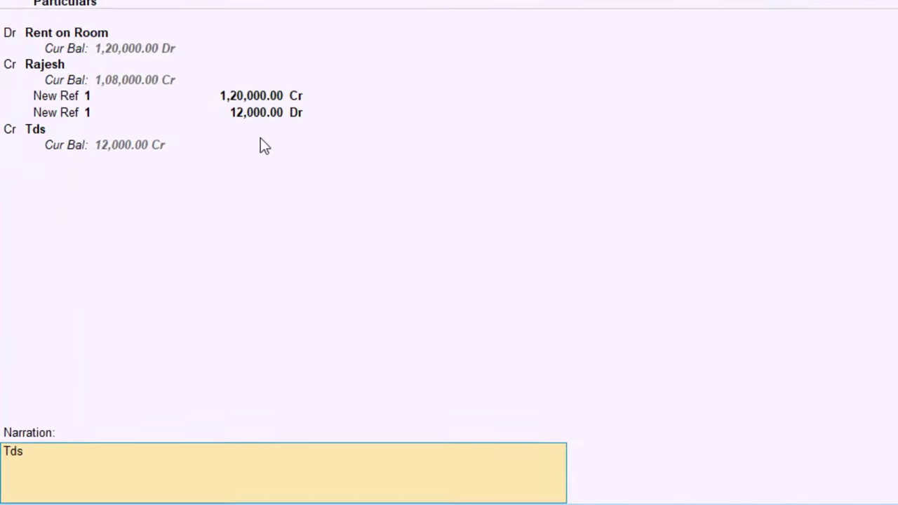
pyautogui.write('deduct')
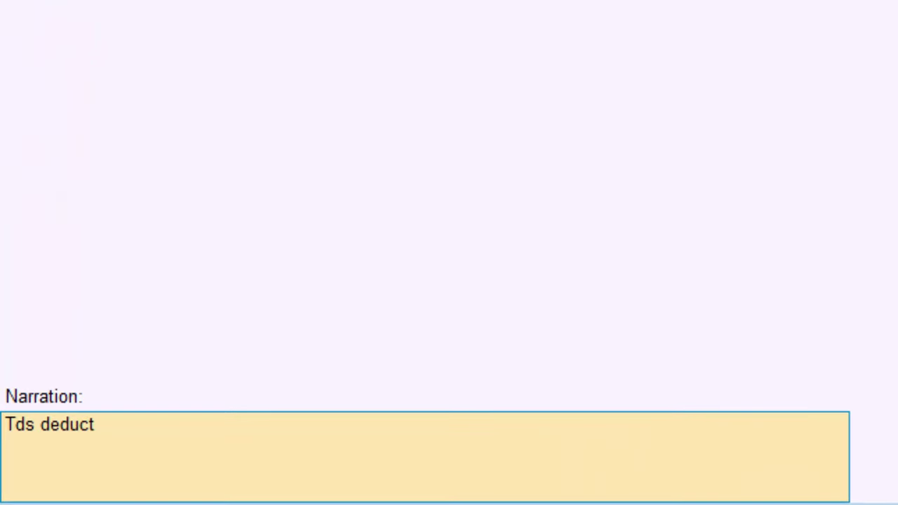
pyautogui.write('ed in')
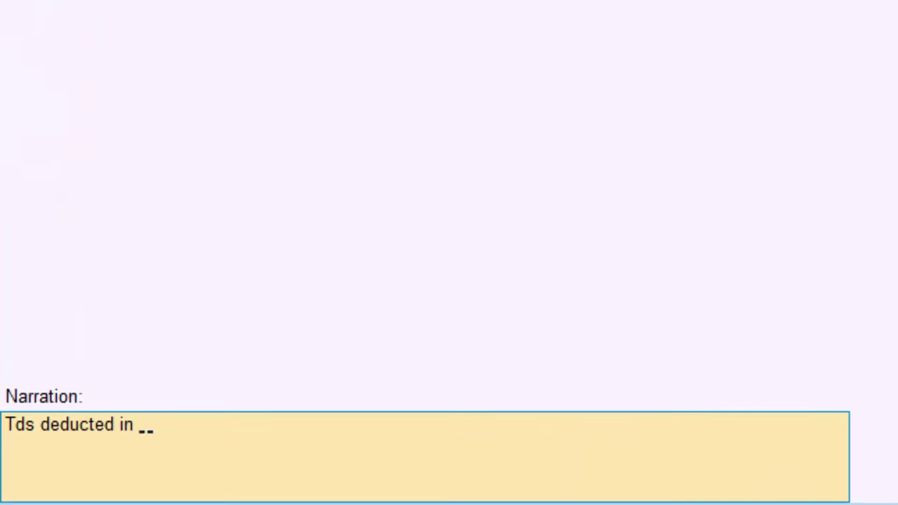
pyautogui.write('Journal')
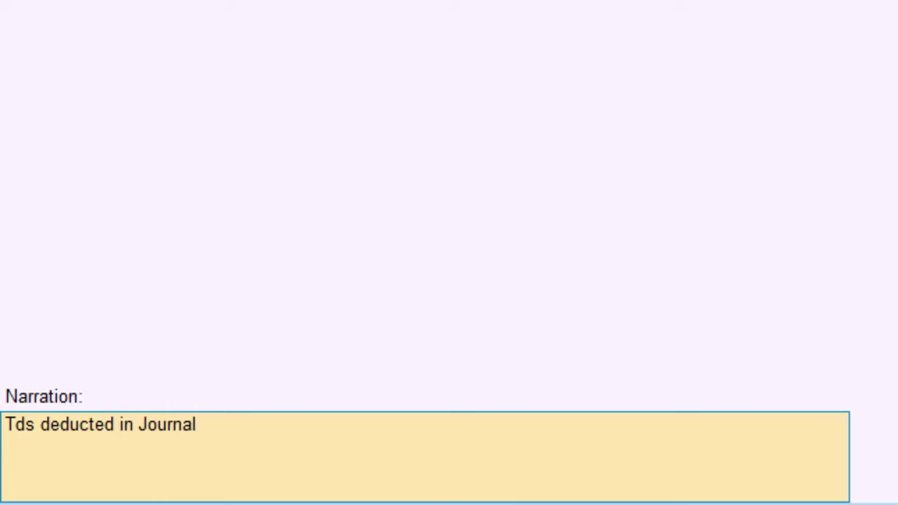
pyautogui.write(' w')
pyautogui.write('ouche')
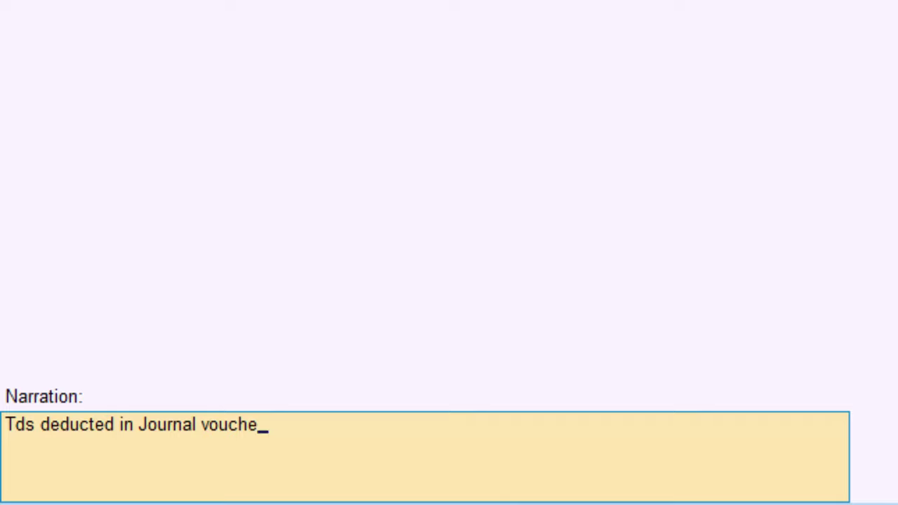
pyautogui.write('r')
pyautogui.press('Return')
pyautogui.press('Return')
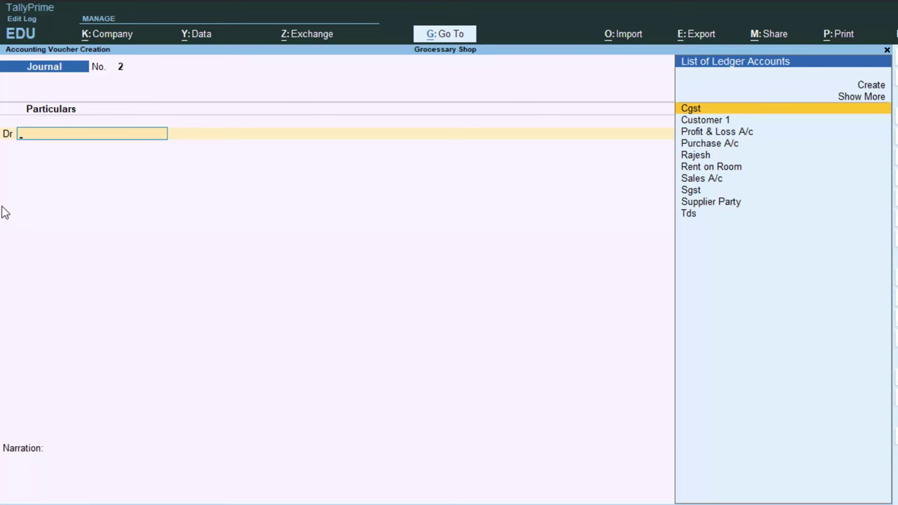
pyautogui.press('Escape')
# - Open the saved journal voucher No. 1 from the Day Book
pyautogui.press('Return')
pyautogui.press('d')
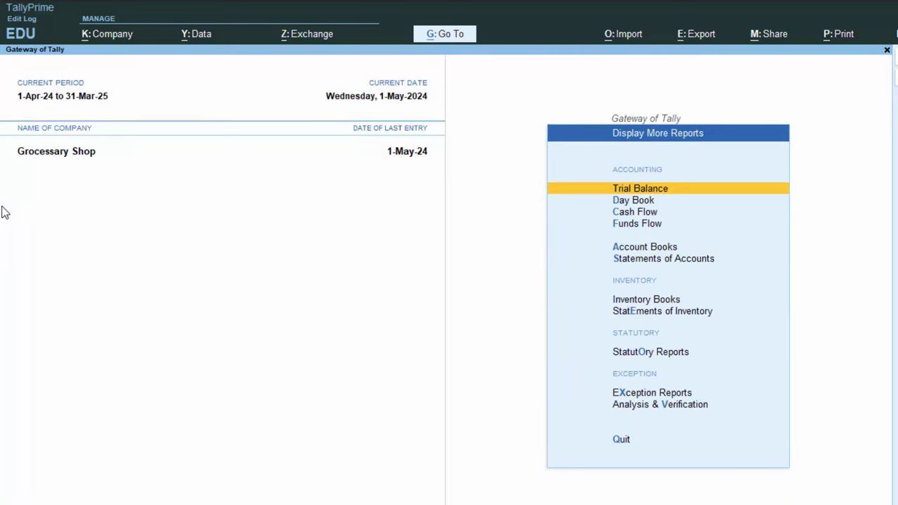
pyautogui.press('d')
pyautogui.press('Return')
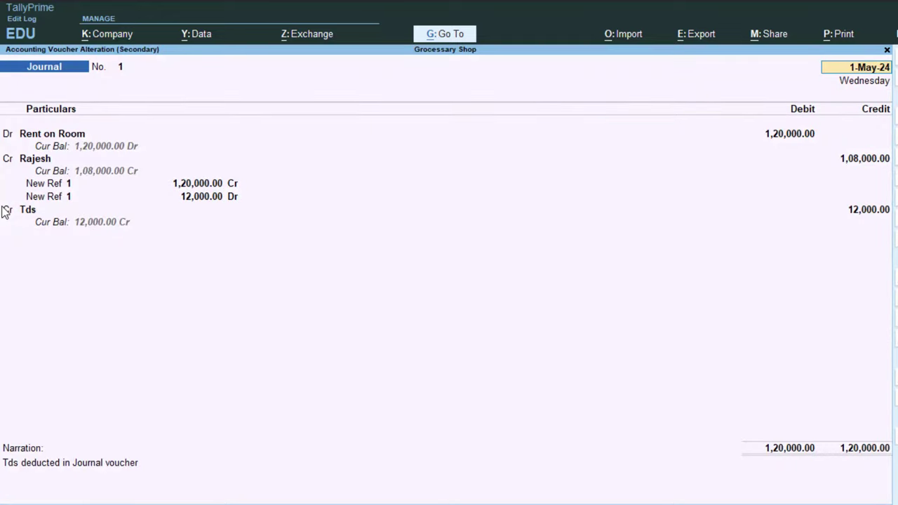
# - Show a zoomed print preview of the current journal voucher
pyautogui.hotkey('alt', 'p')
pyautogui.press('Return')
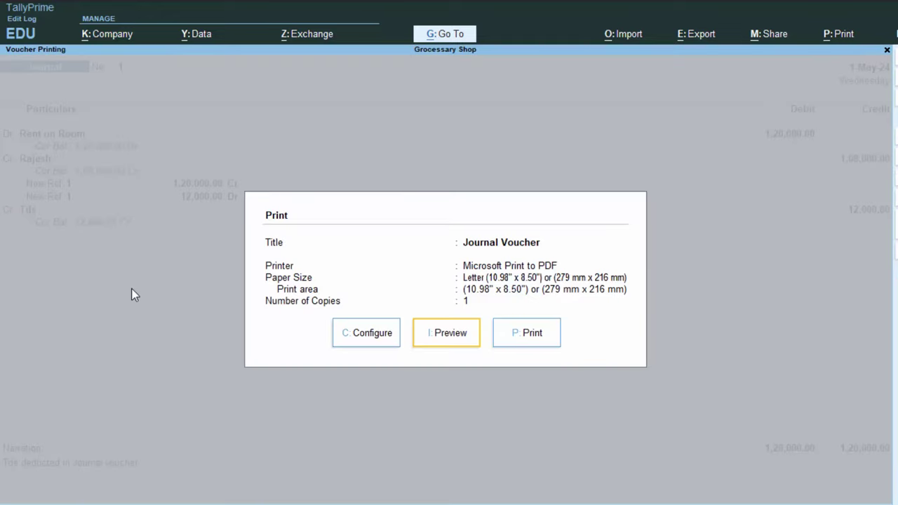
pyautogui.click(463, 337)
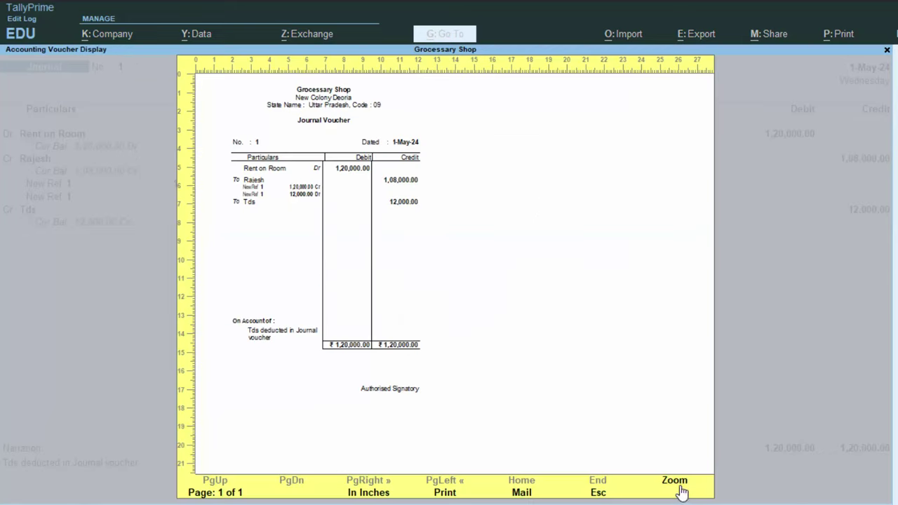
pyautogui.click(678, 487)
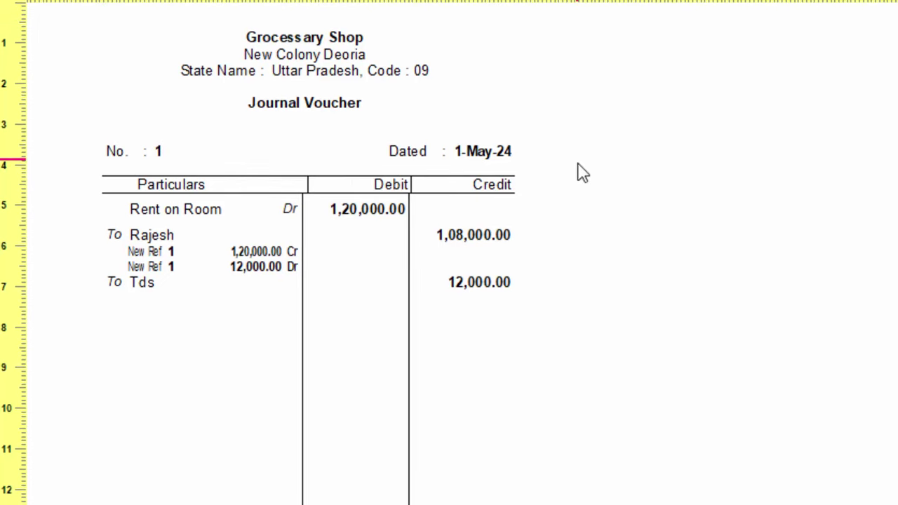